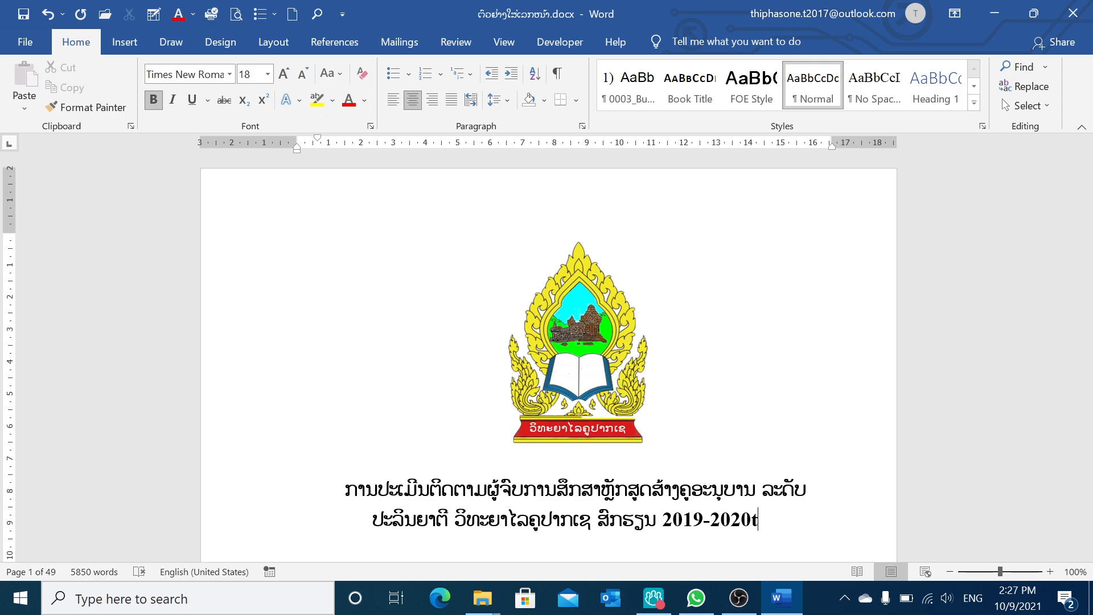
# Insert a Plain Number 3 page number at the top of the page
pyautogui.scroll(-3, 549, 353)
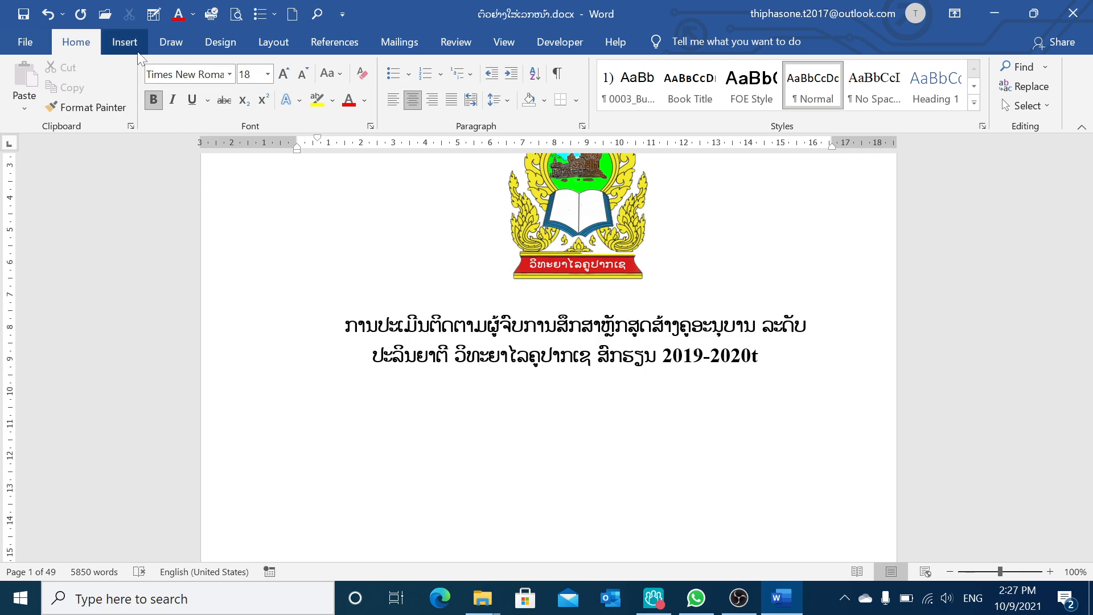
pyautogui.click(124, 43)
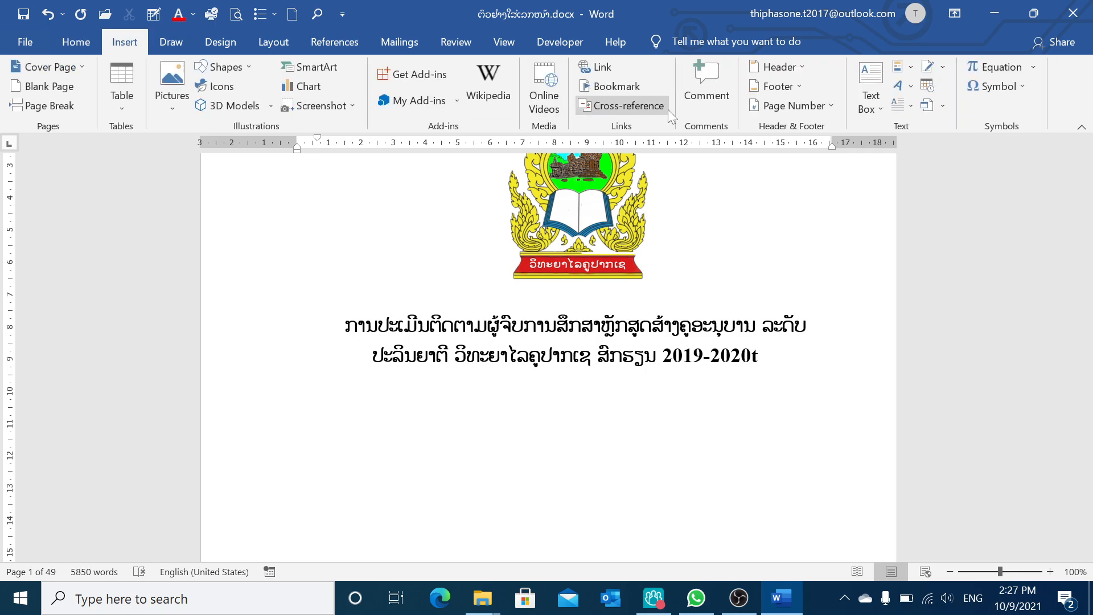
pyautogui.click(826, 110)
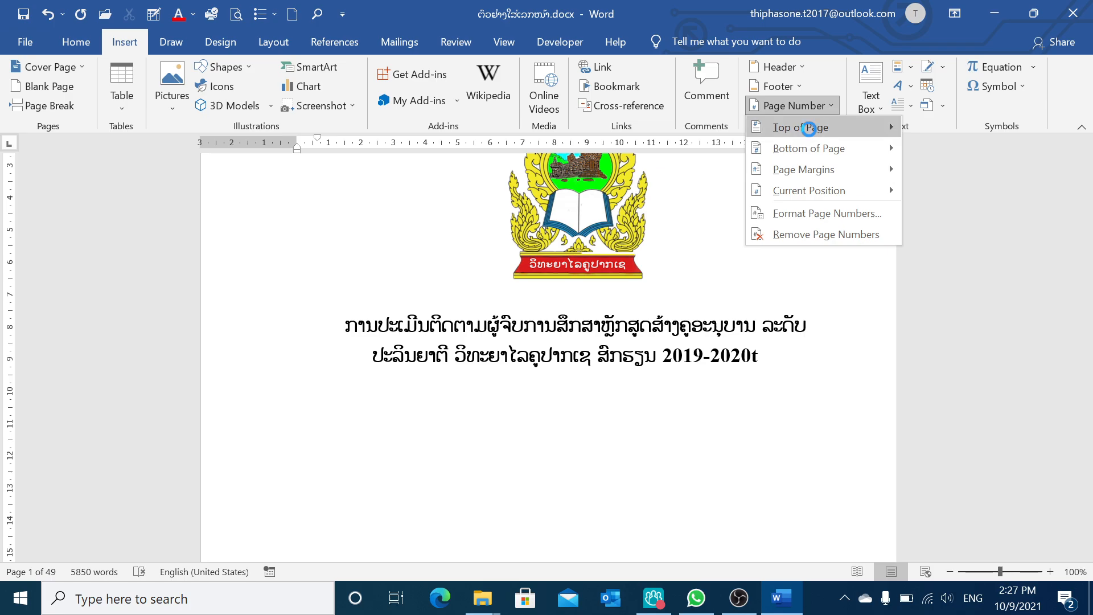
pyautogui.moveTo(804, 150)
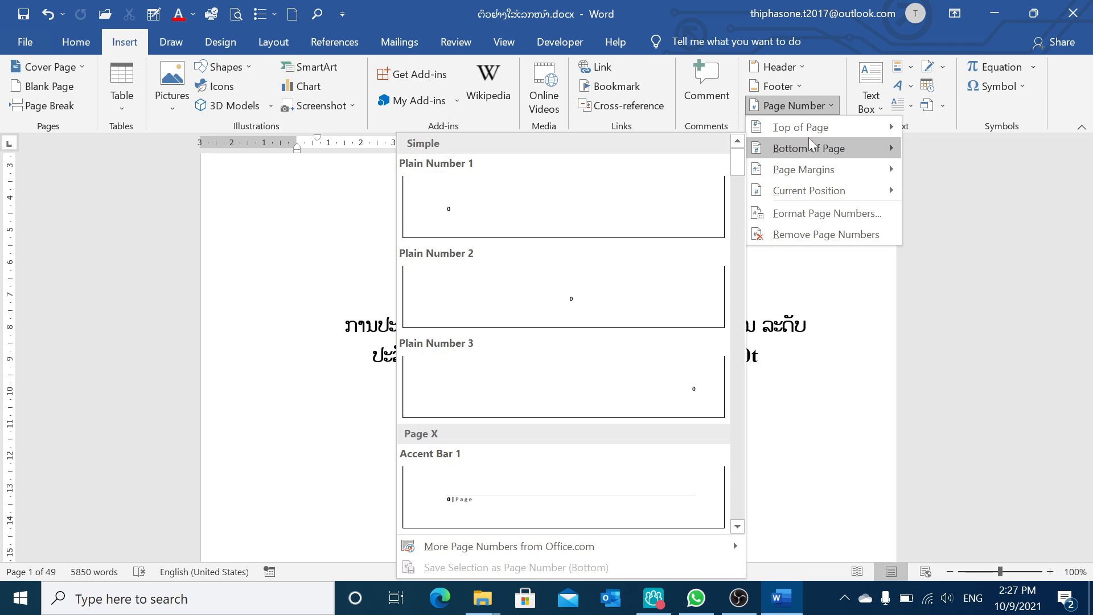
pyautogui.moveTo(807, 128)
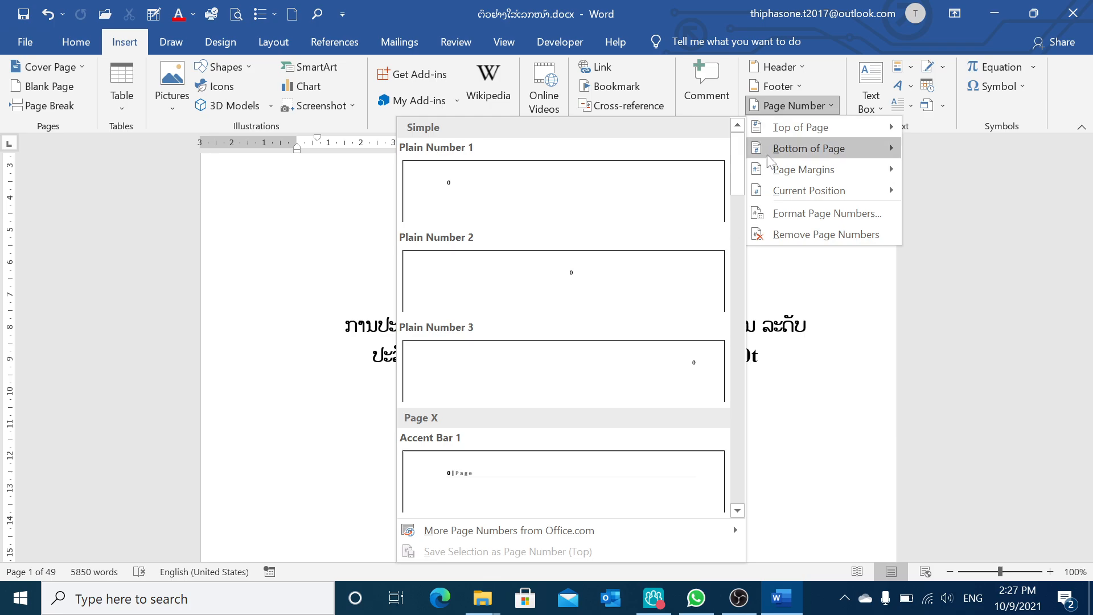
pyautogui.click(695, 373)
pyautogui.press('Right')
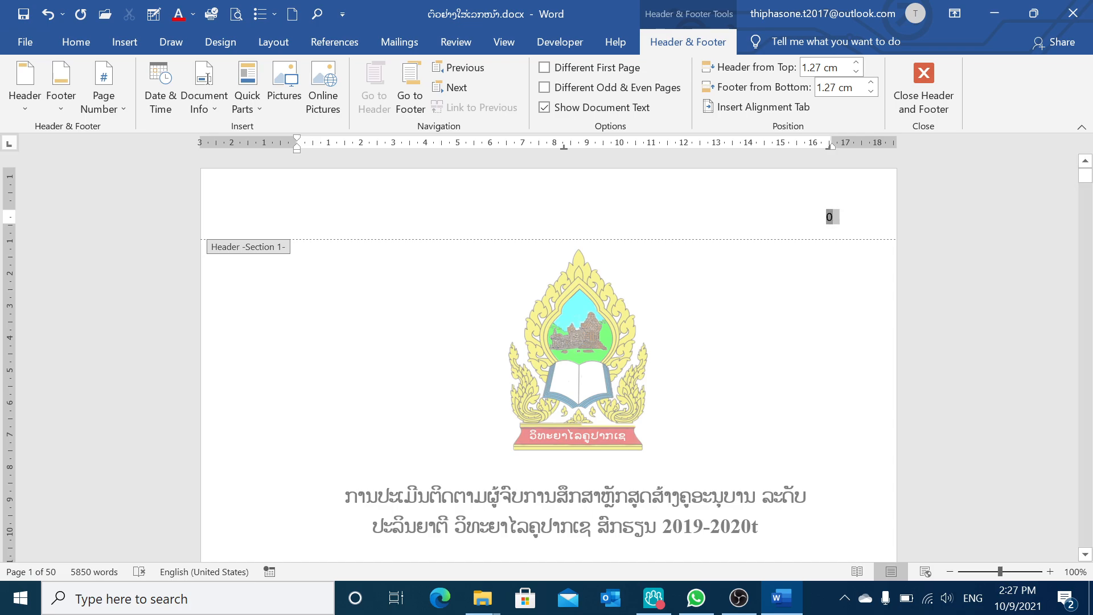
# Set the page numbering to start at 1 and close the header
pyautogui.click(120, 107)
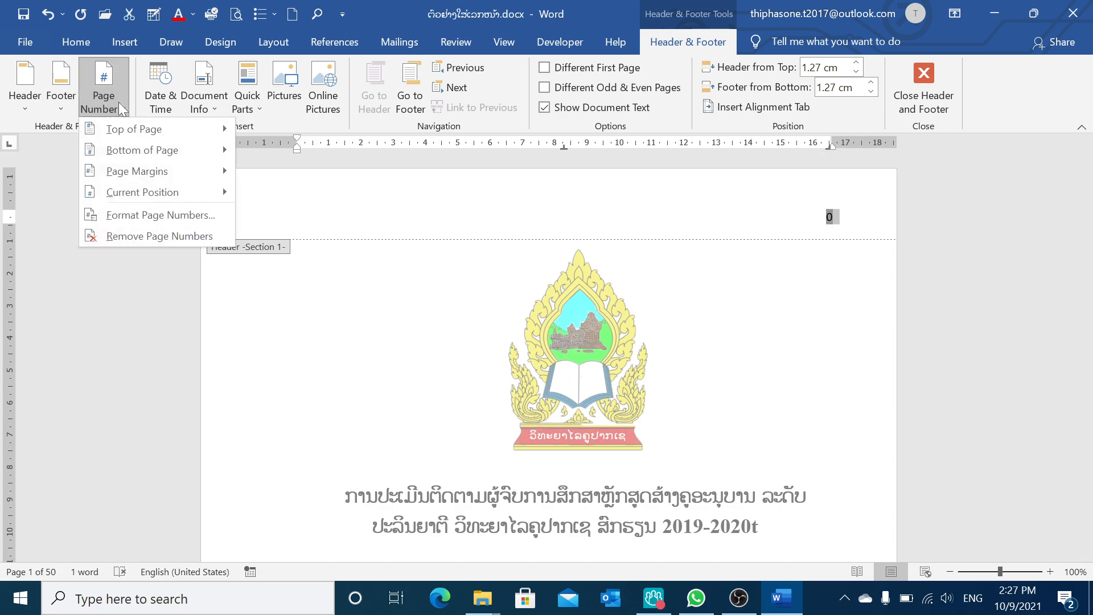
pyautogui.click(149, 215)
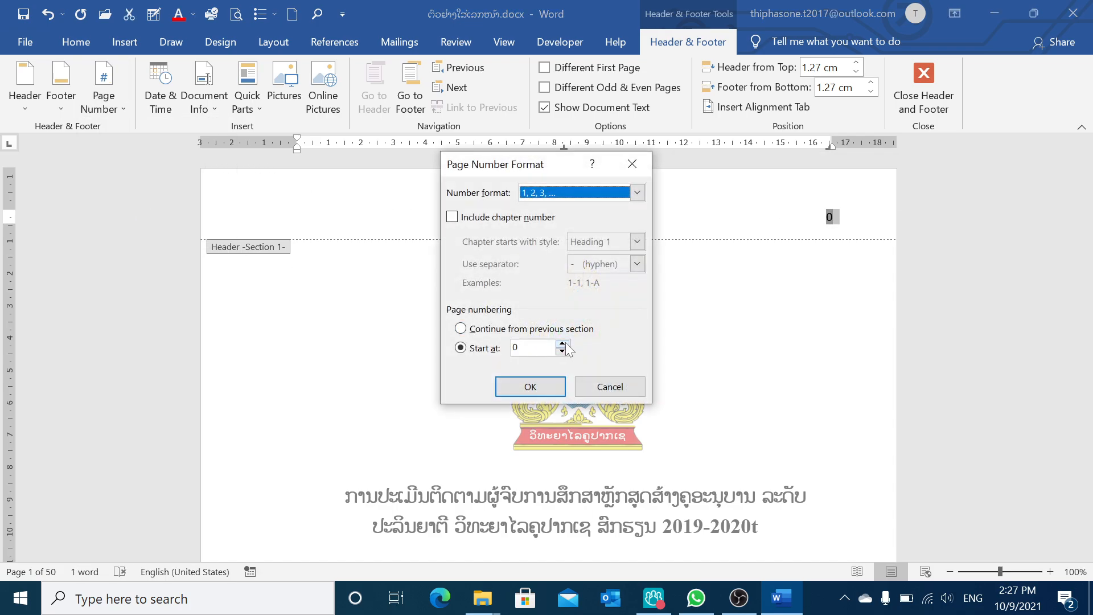
pyautogui.click(562, 344)
pyautogui.click(534, 392)
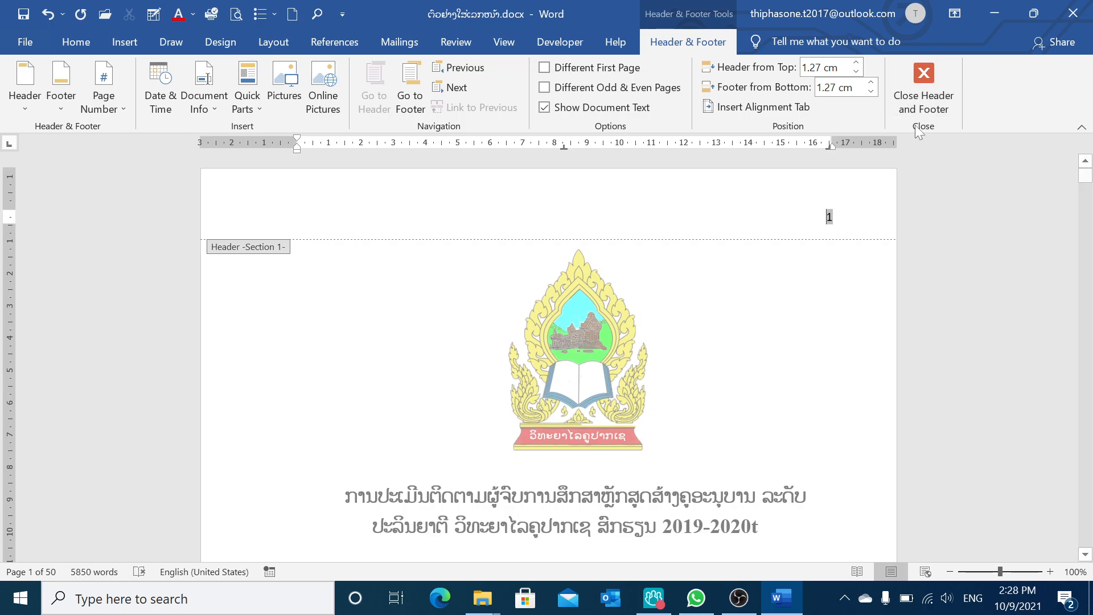
pyautogui.click(923, 76)
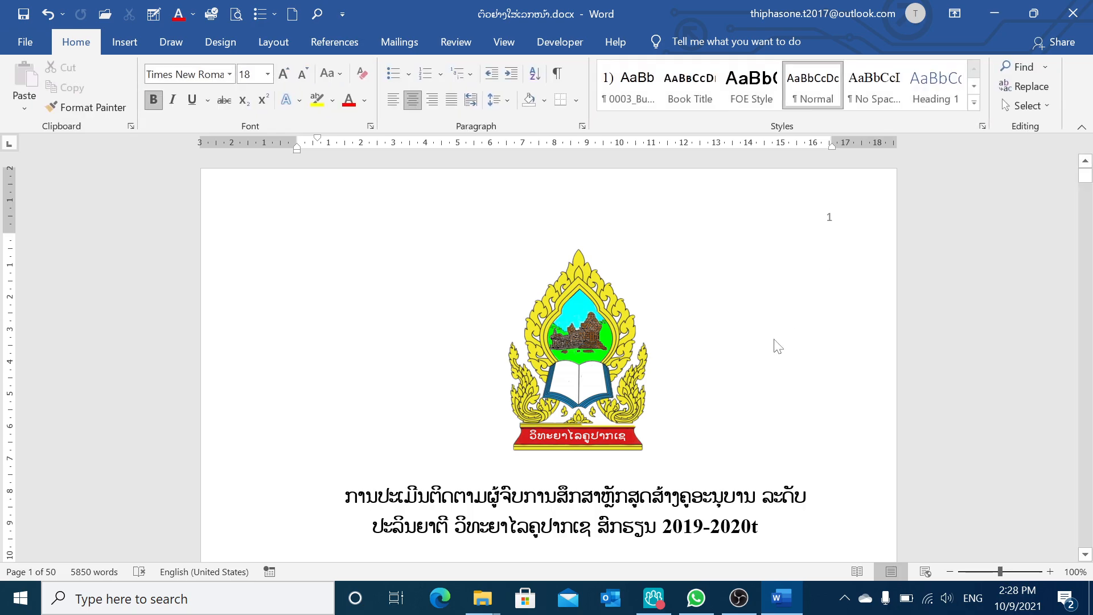
# Remove the page numbers from the header above the Abstract page and close the header
pyautogui.scroll(-15, 777, 358)
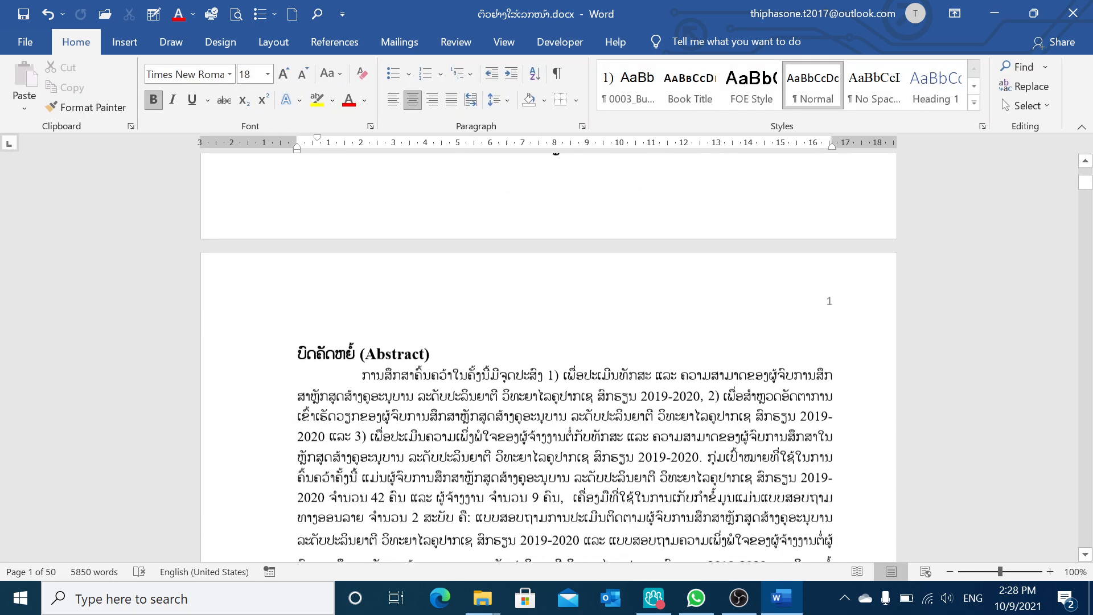
pyautogui.scroll(3, 777, 358)
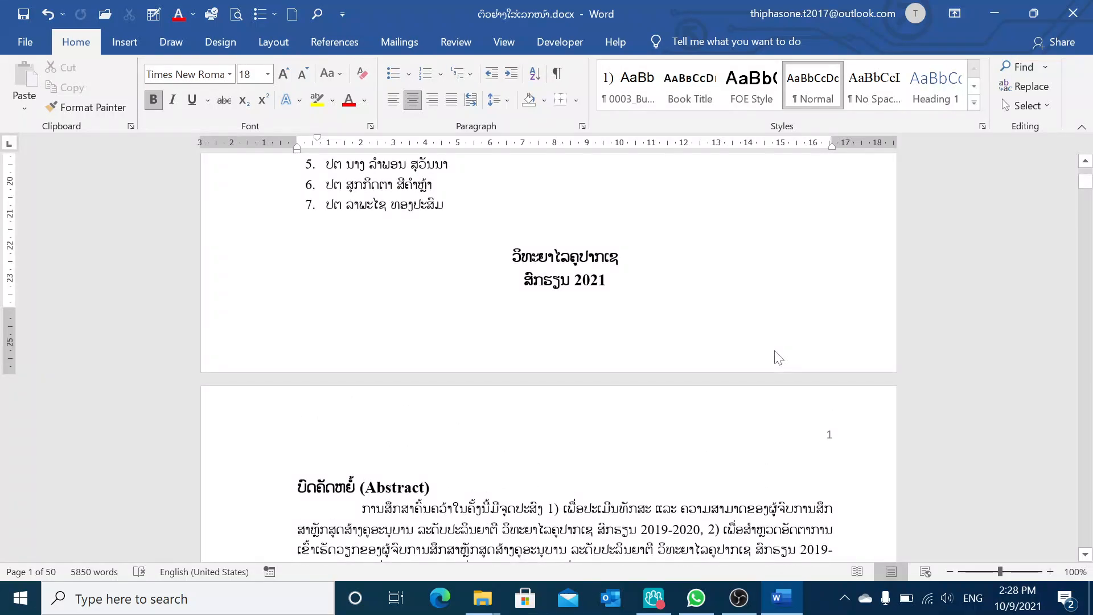
pyautogui.scroll(-1, 778, 358)
pyautogui.scroll(-11, 779, 358)
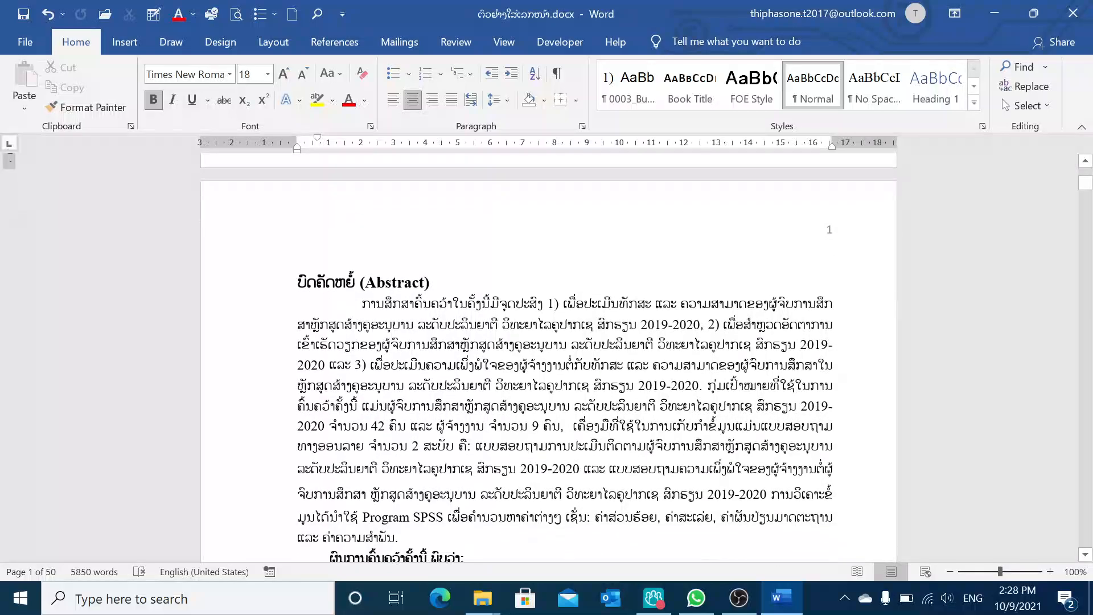
pyautogui.scroll(10, 549, 357)
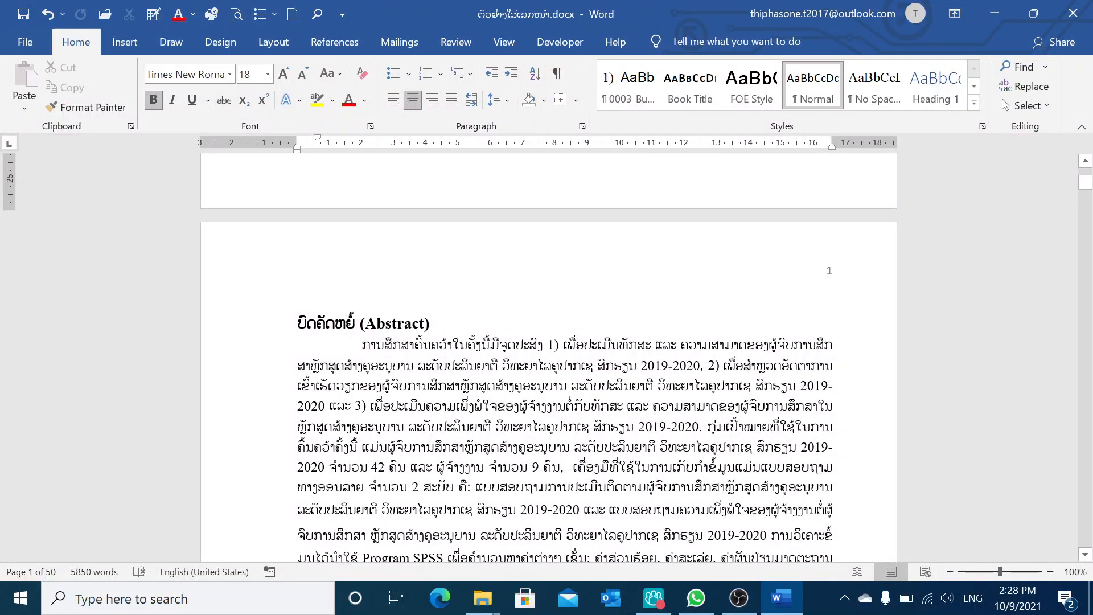
pyautogui.scroll(8, 791, 348)
pyautogui.scroll(-6, 785, 344)
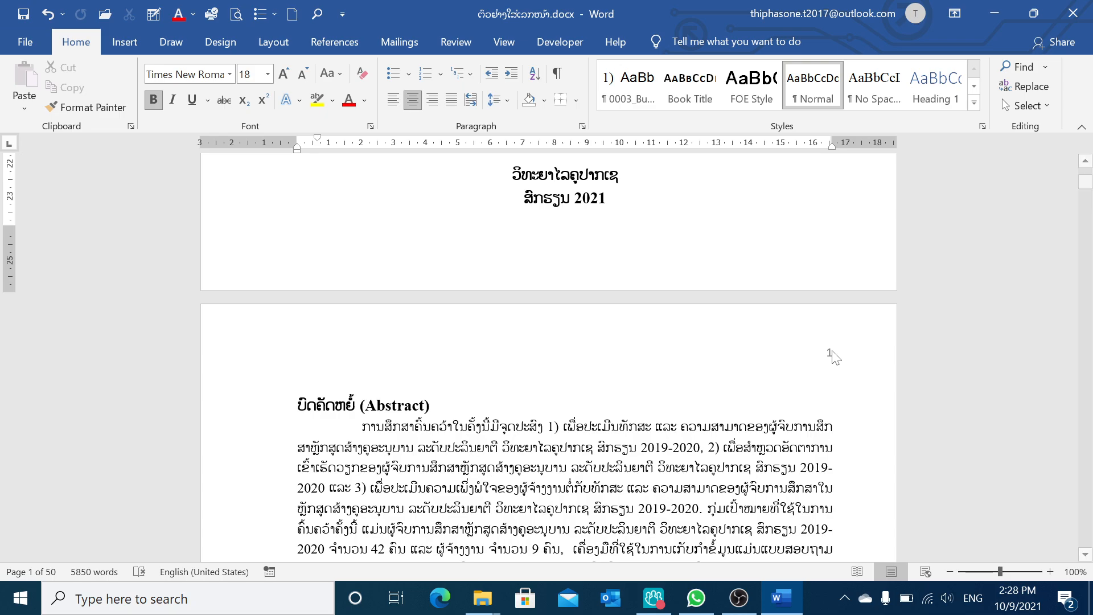
pyautogui.doubleClick(830, 353)
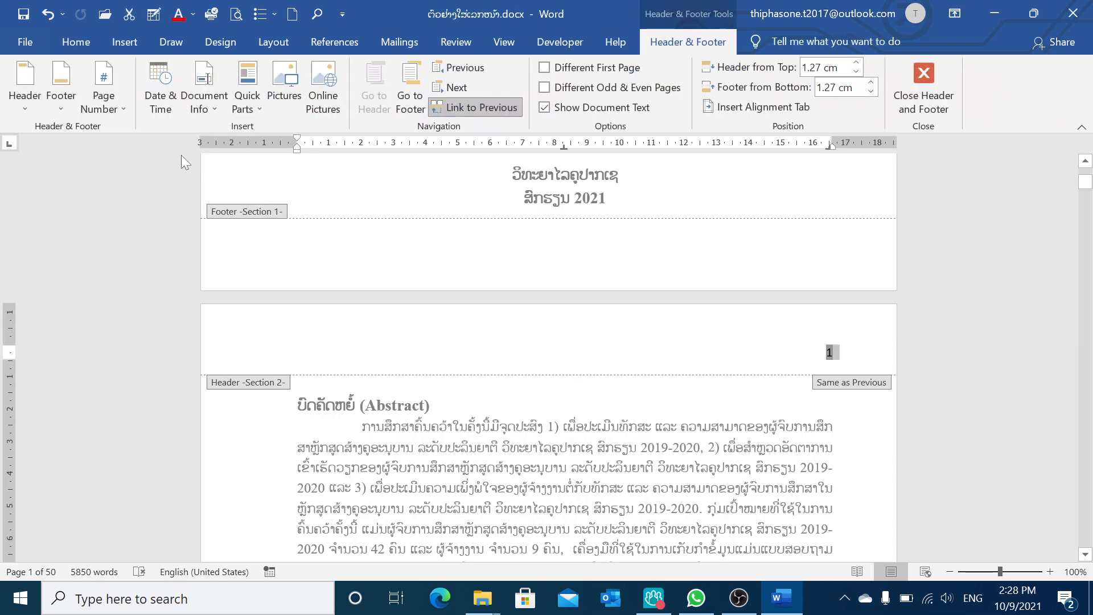
pyautogui.click(122, 108)
pyautogui.click(151, 236)
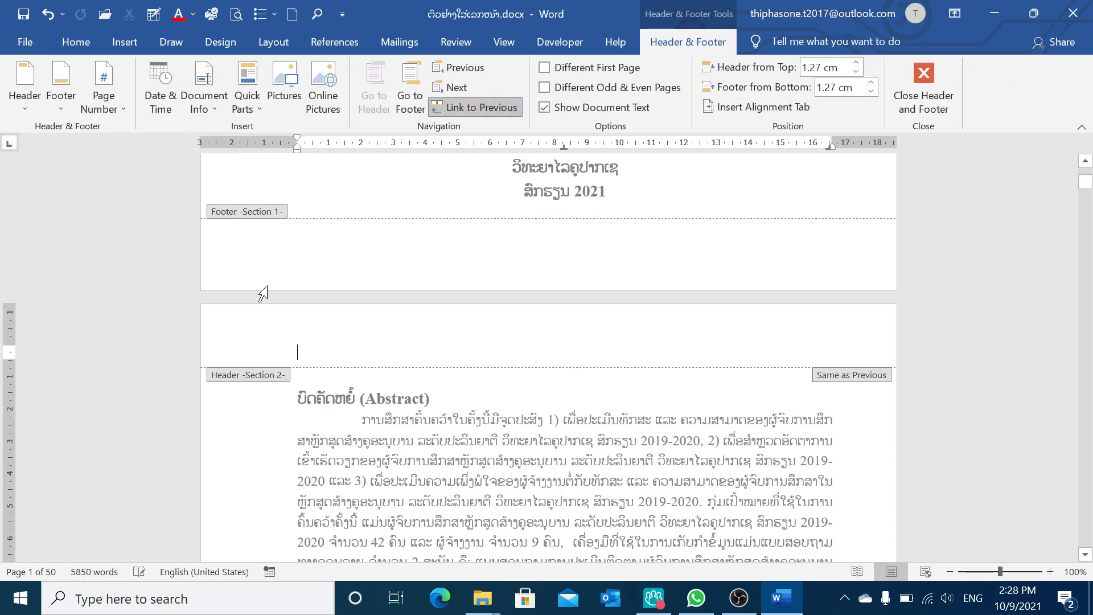
pyautogui.click(936, 78)
# Insert a next-page section break after the 2021 date line at the end of the cover page
pyautogui.scroll(12, 866, 195)
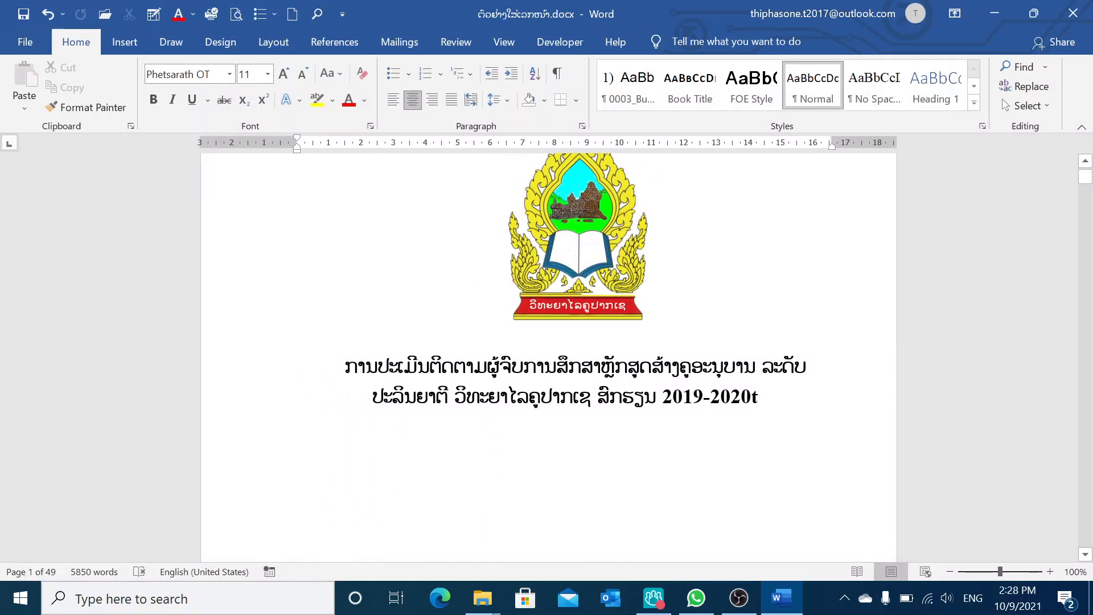
pyautogui.scroll(2, 548, 353)
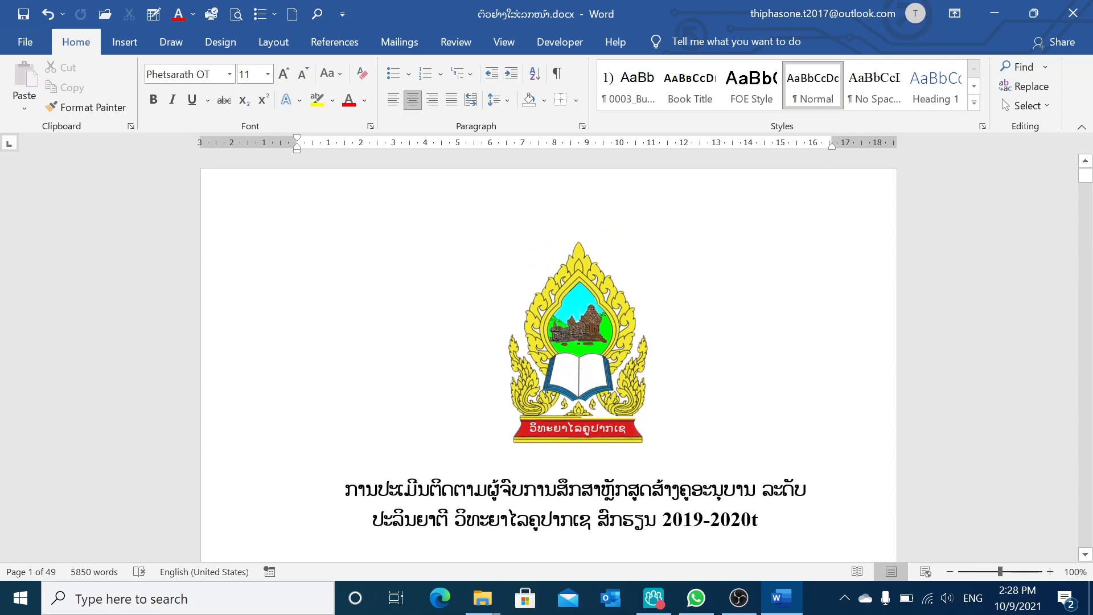
pyautogui.scroll(-2, 548, 353)
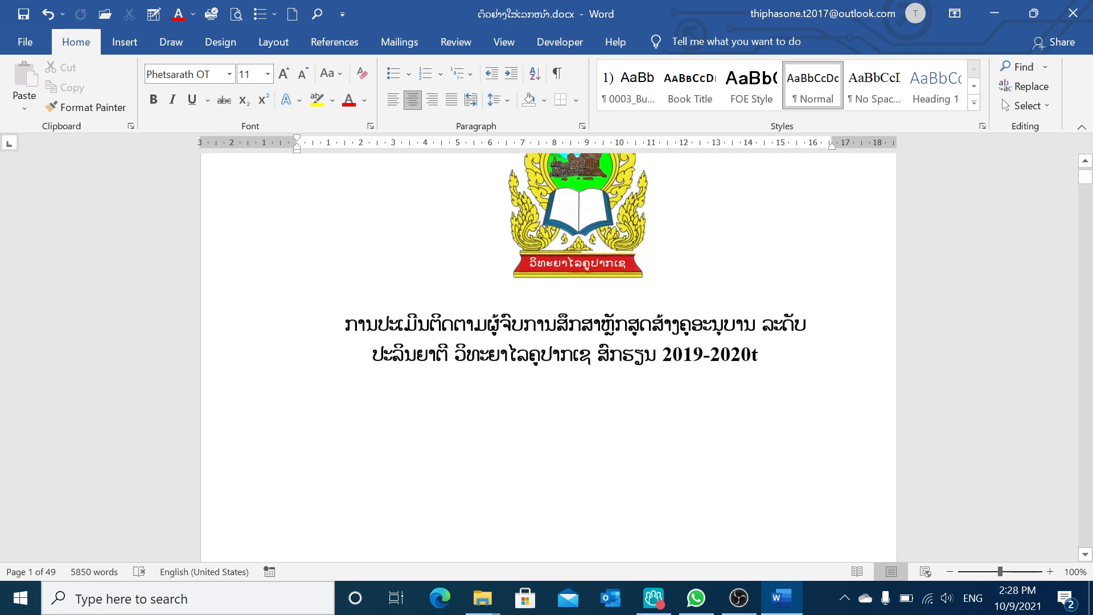
pyautogui.scroll(-5, 548, 353)
pyautogui.scroll(-1, 548, 353)
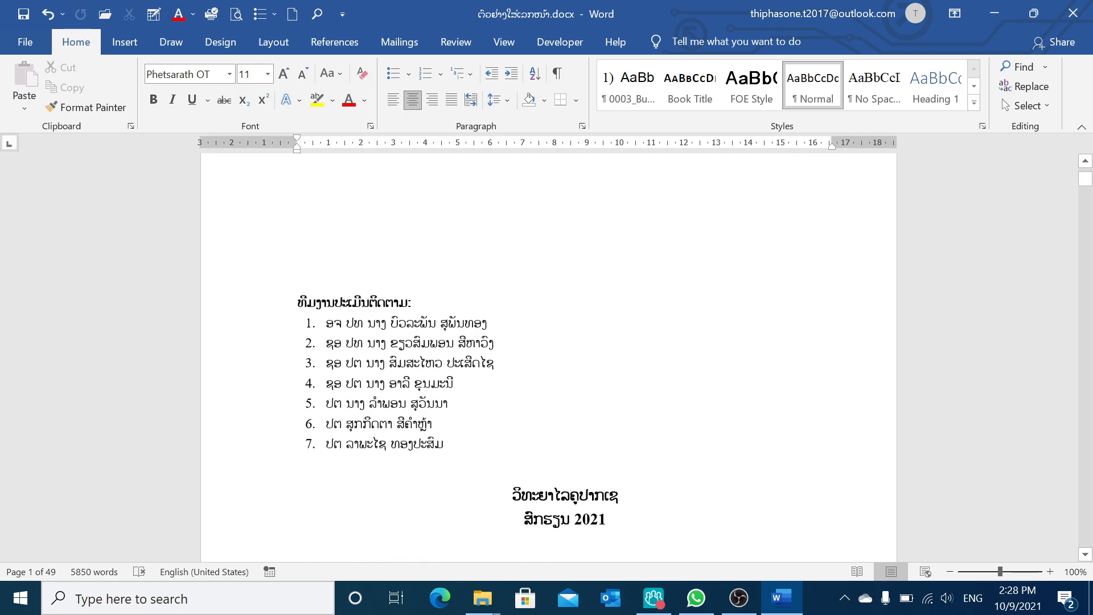
pyautogui.click(644, 517)
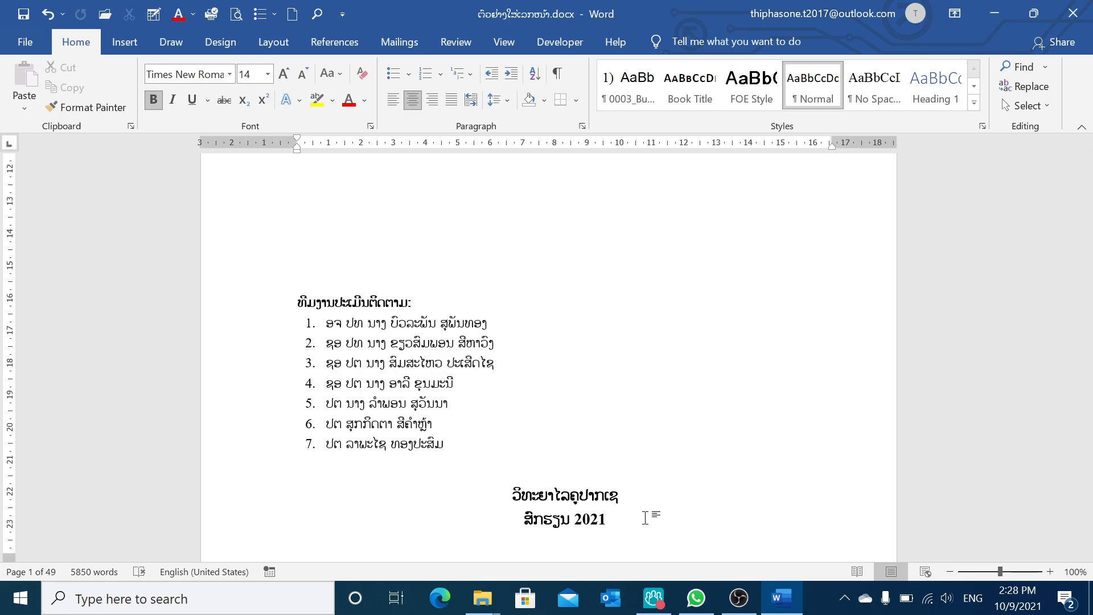
pyautogui.click(272, 43)
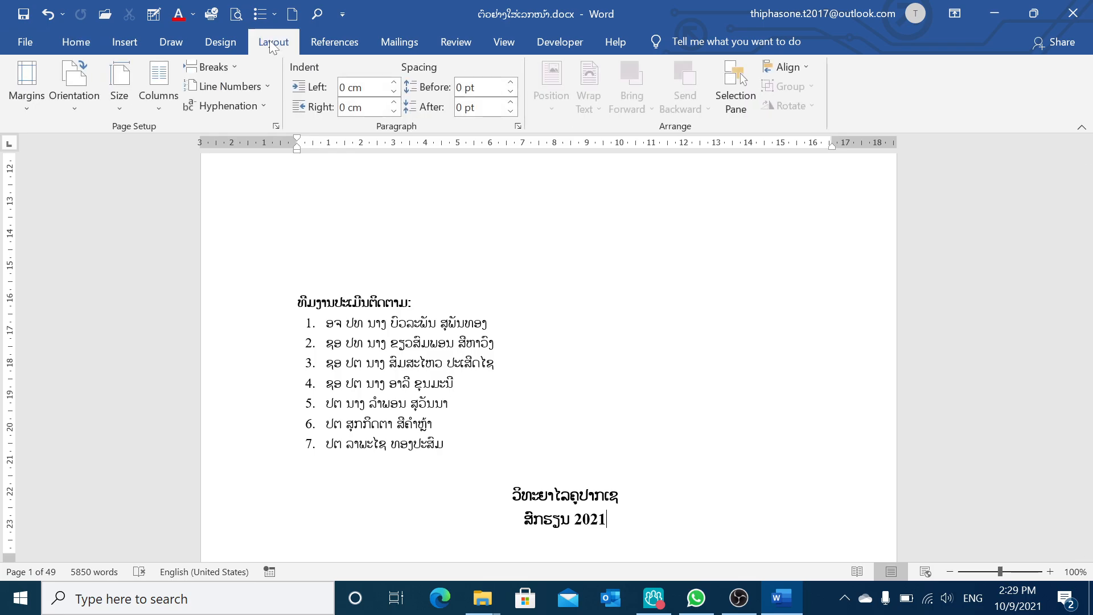
pyautogui.click(230, 68)
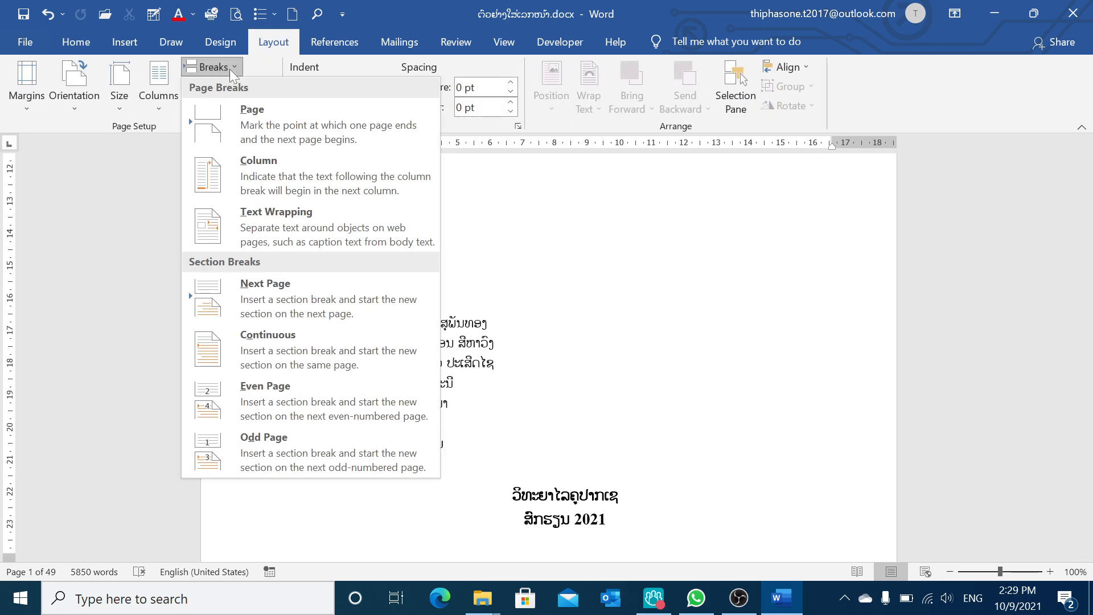
pyautogui.click(287, 281)
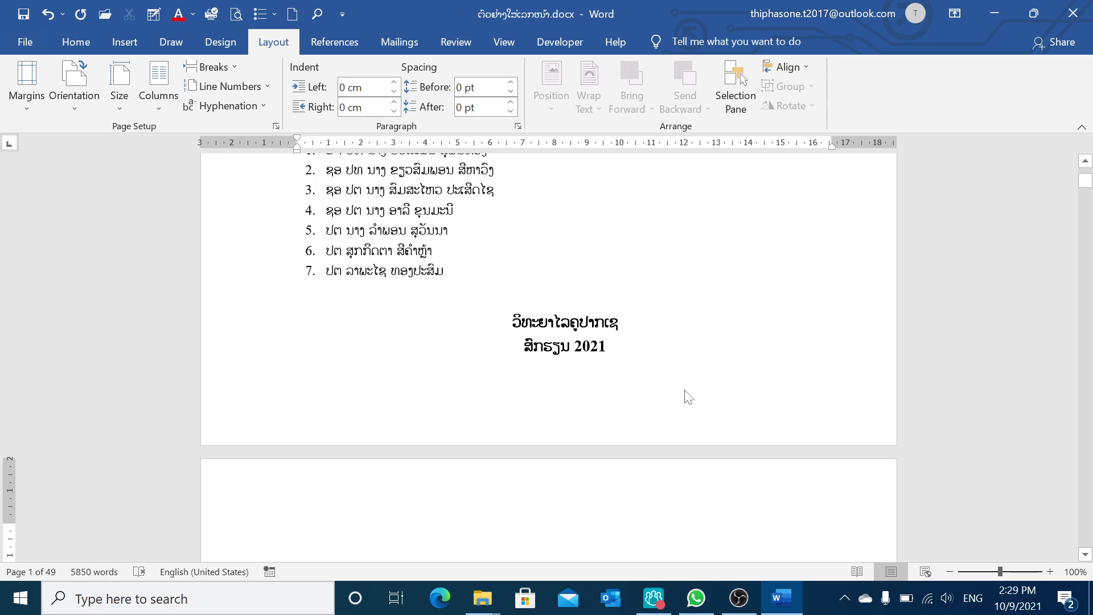
# Open the cover page header and inspect the section headers before closing it
pyautogui.scroll(8, 686, 393)
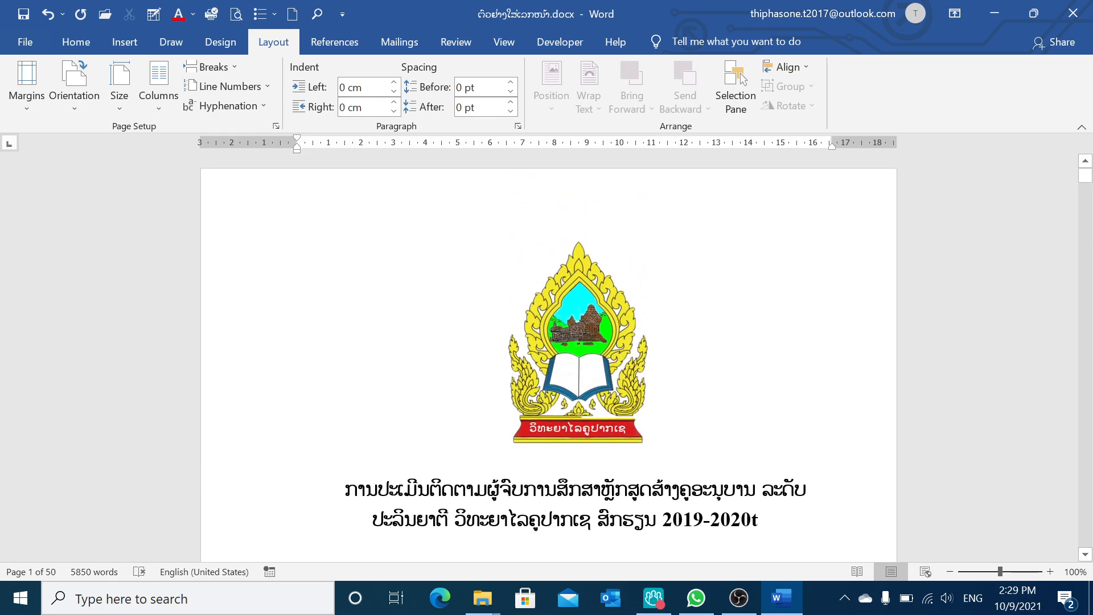
pyautogui.doubleClick(618, 202)
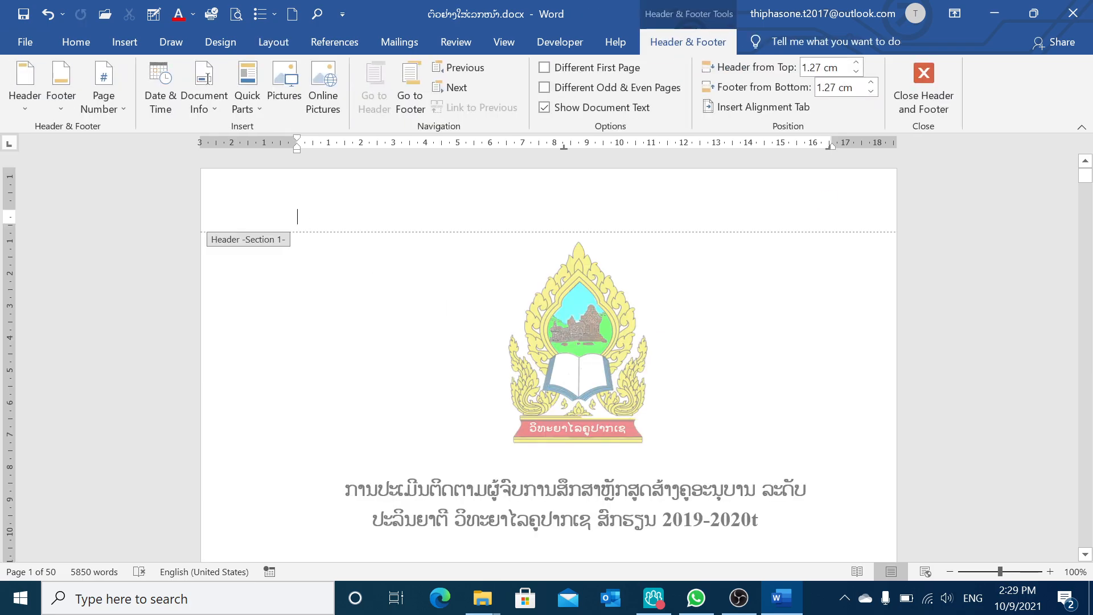
pyautogui.scroll(-15, 629, 297)
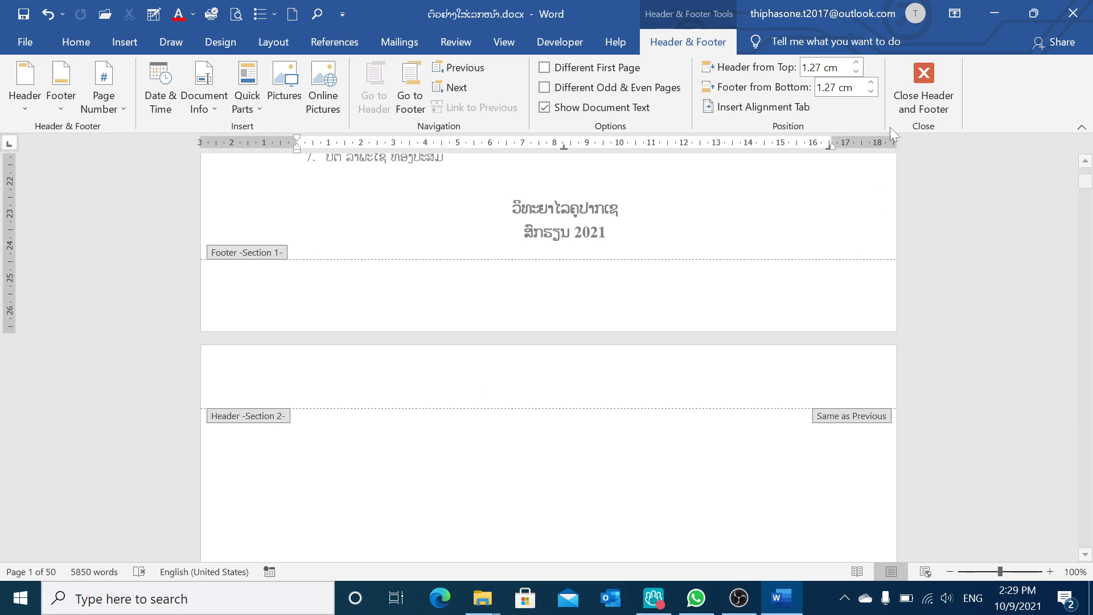
pyautogui.click(923, 80)
# Open the Abstract page header and set its page number format to i, ii, iii, starting at i
pyautogui.scroll(-13, 778, 300)
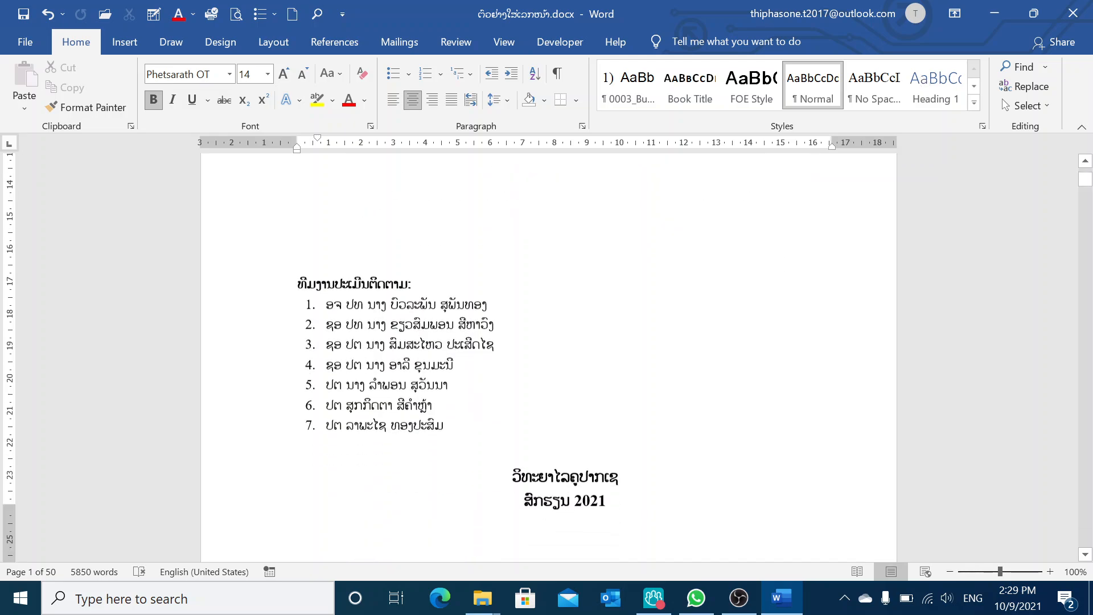
pyautogui.scroll(-10, 565, 300)
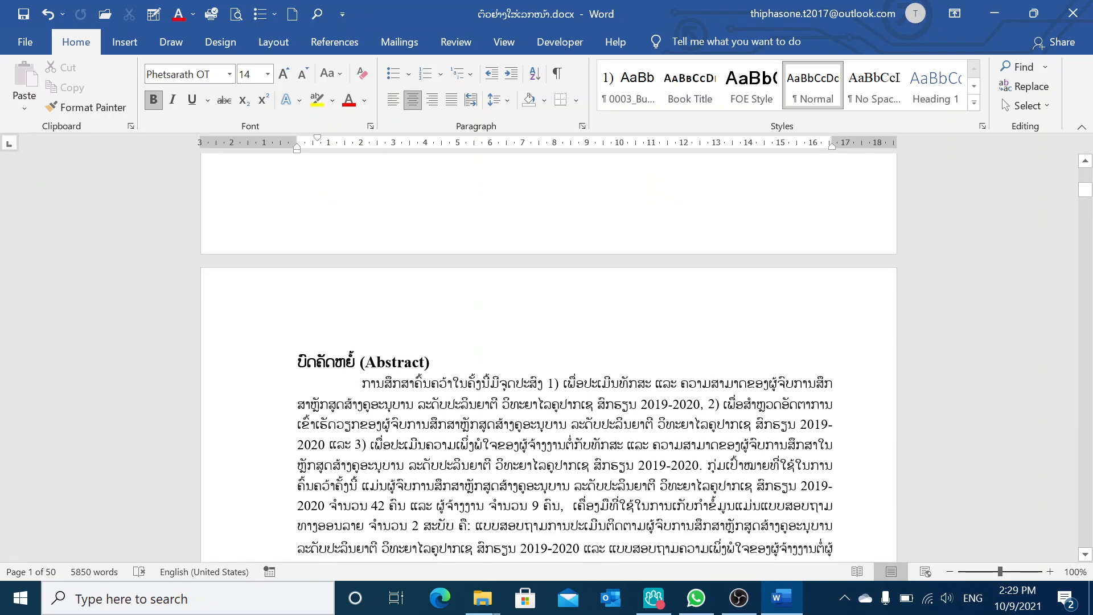
pyautogui.click(292, 321)
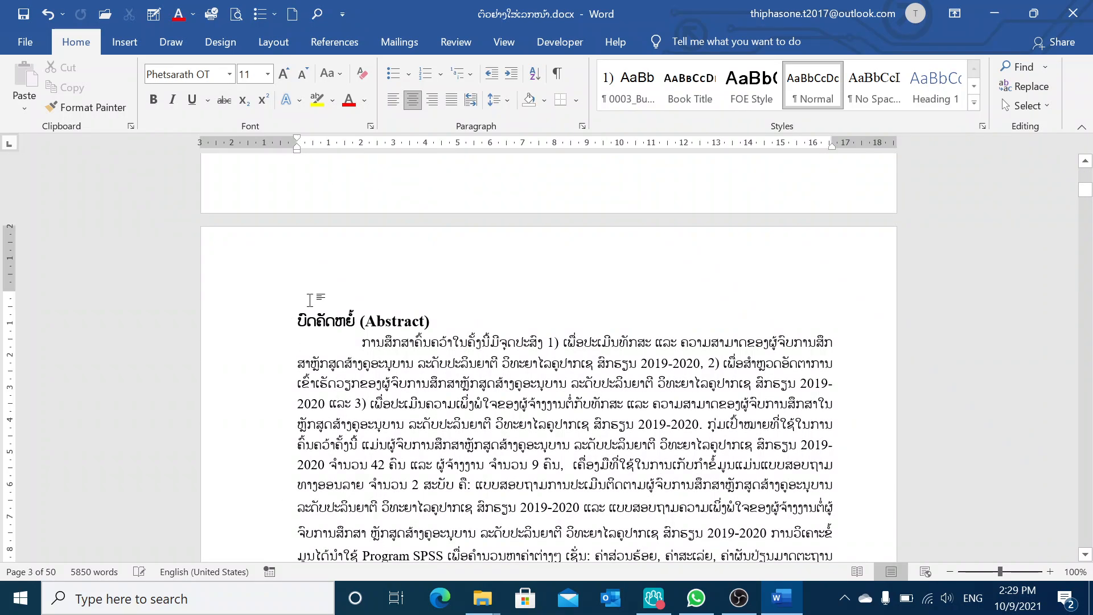
pyautogui.scroll(-3, 309, 300)
pyautogui.scroll(4, 535, 380)
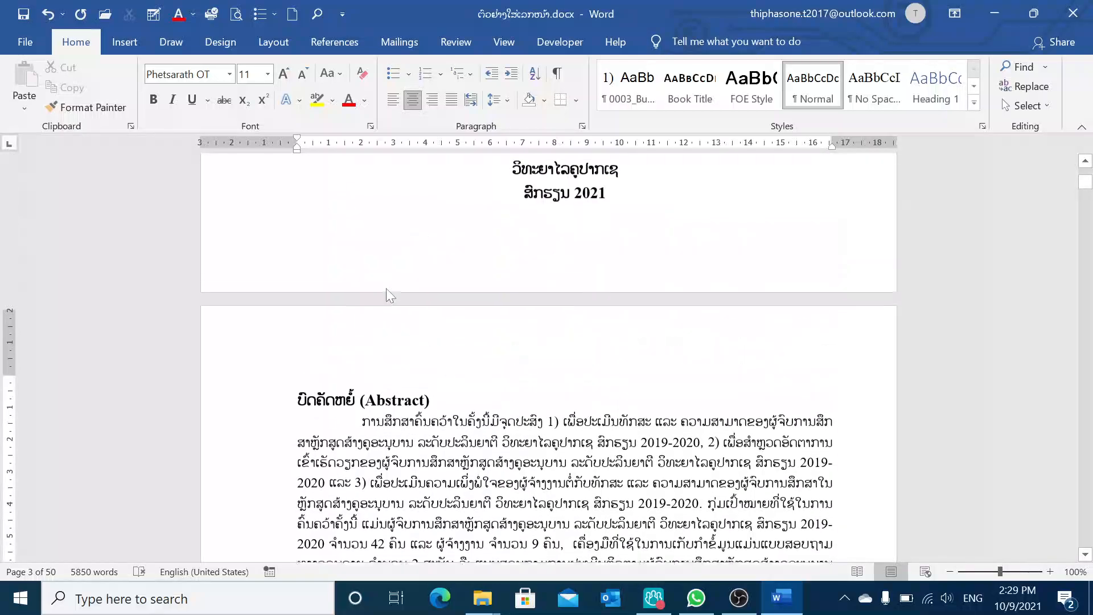
pyautogui.doubleClick(509, 345)
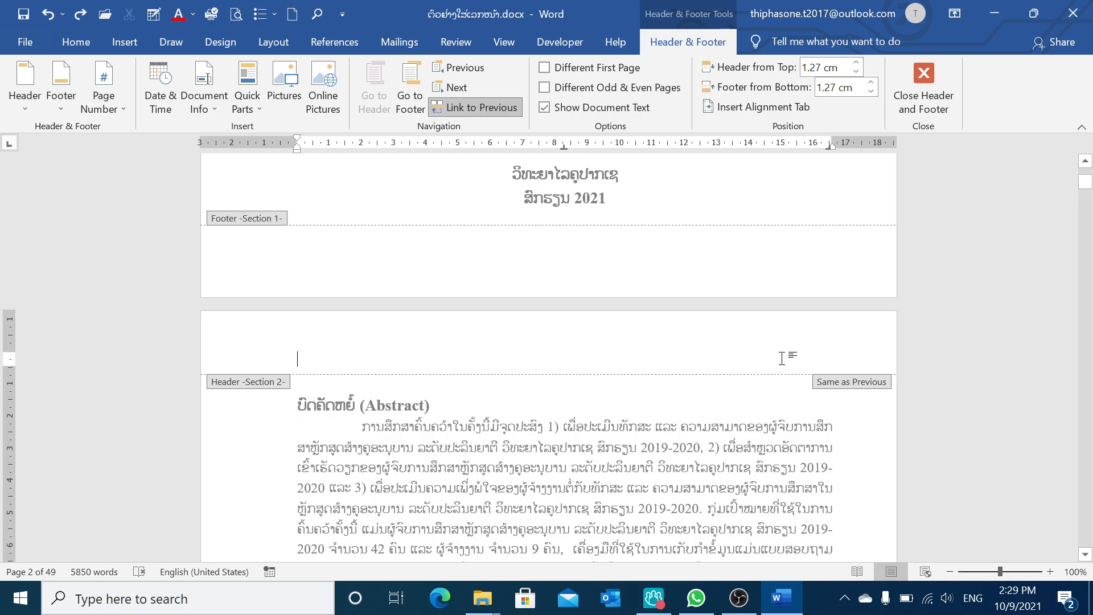
pyautogui.click(124, 108)
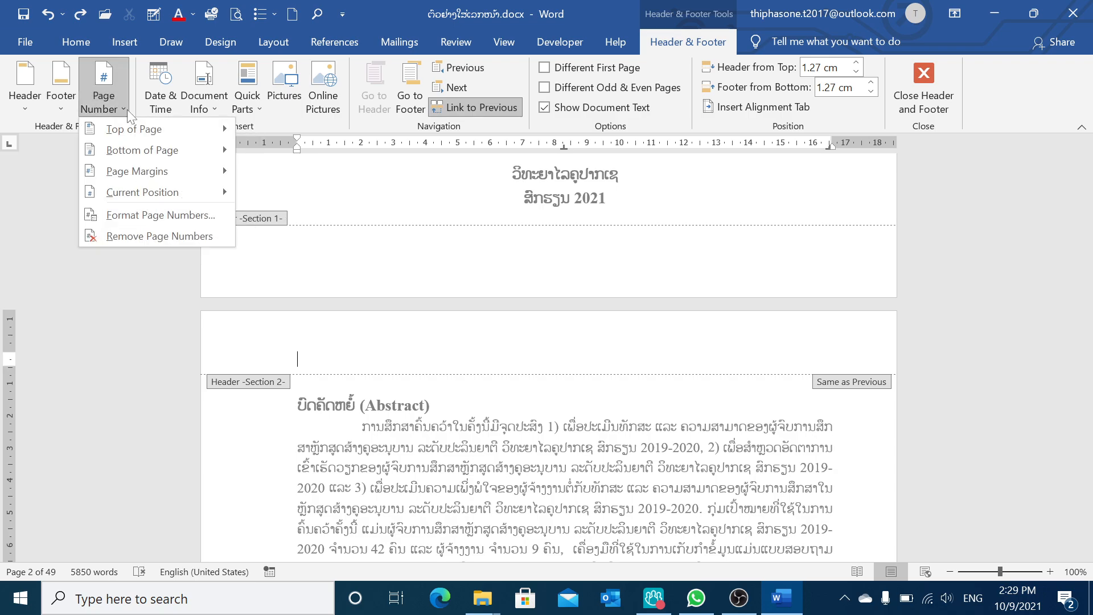
pyautogui.click(169, 215)
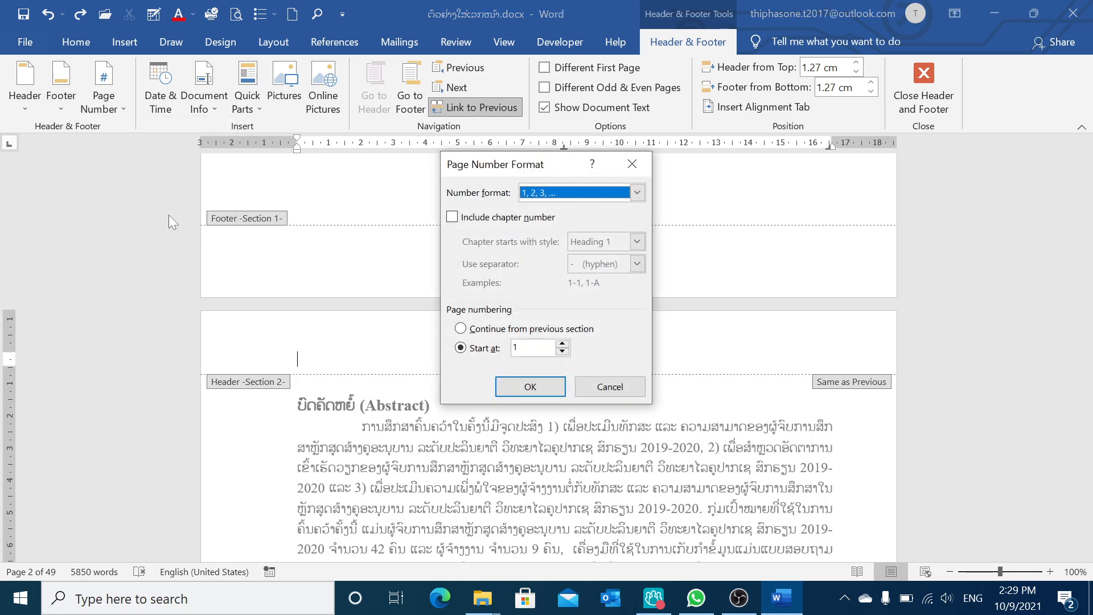
pyautogui.click(637, 193)
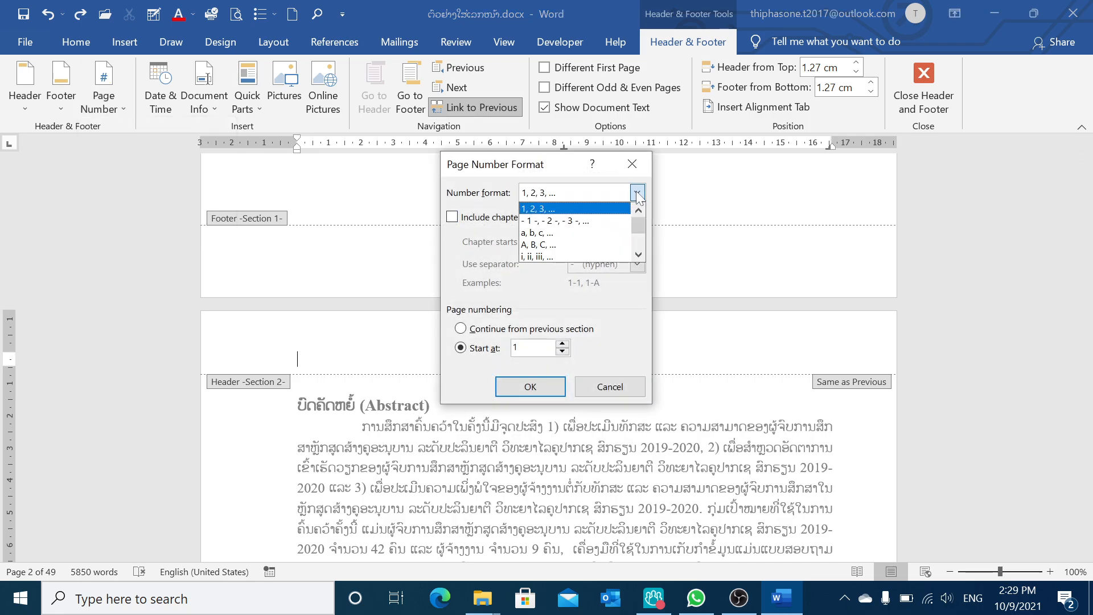
pyautogui.click(529, 257)
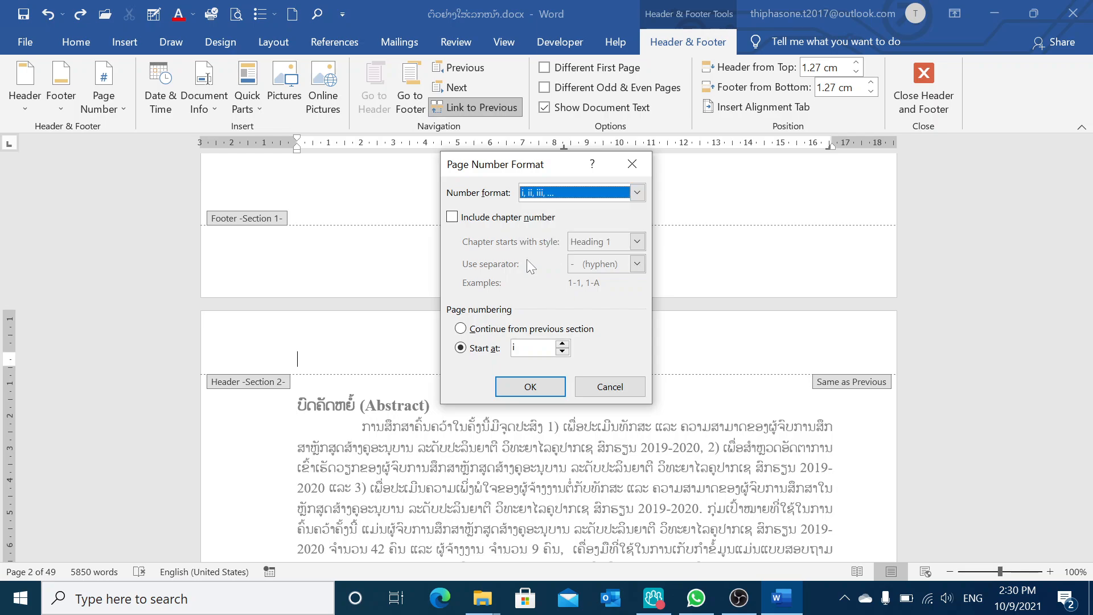
pyautogui.click(530, 387)
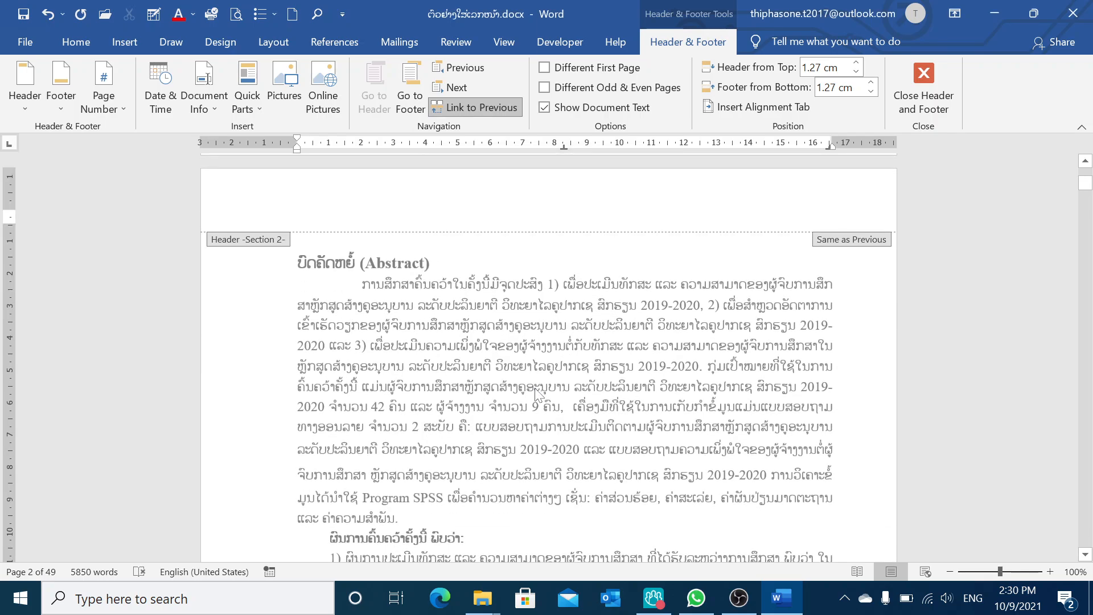
# Unlink the Abstract section header from the previous section and insert a Plain Number 3 page number at the top of the page
pyautogui.scroll(-3, 617, 363)
pyautogui.scroll(-6, 617, 362)
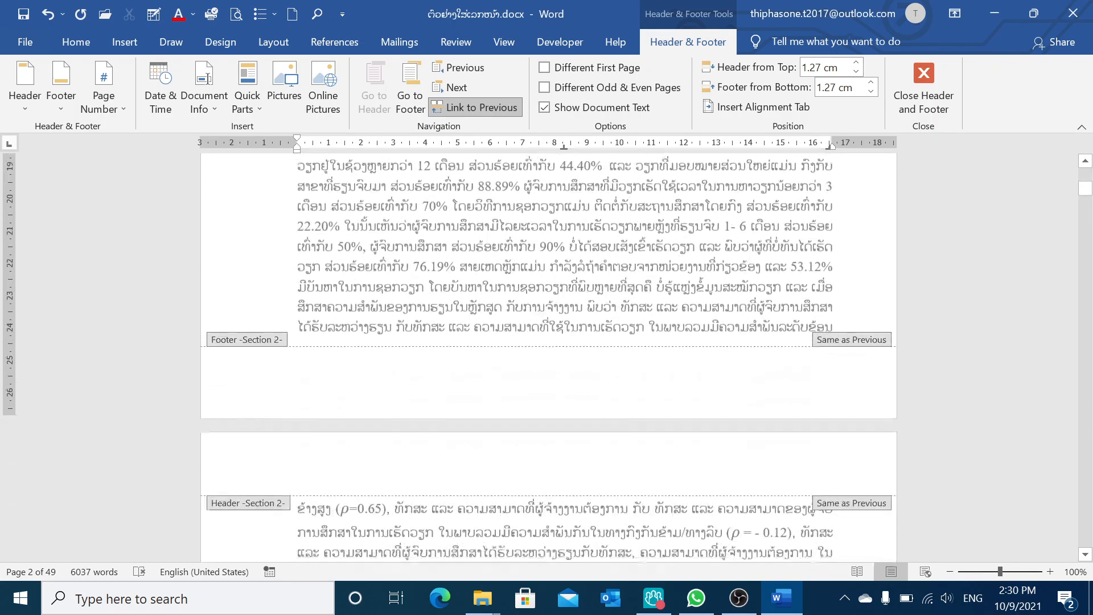
pyautogui.scroll(7, 620, 364)
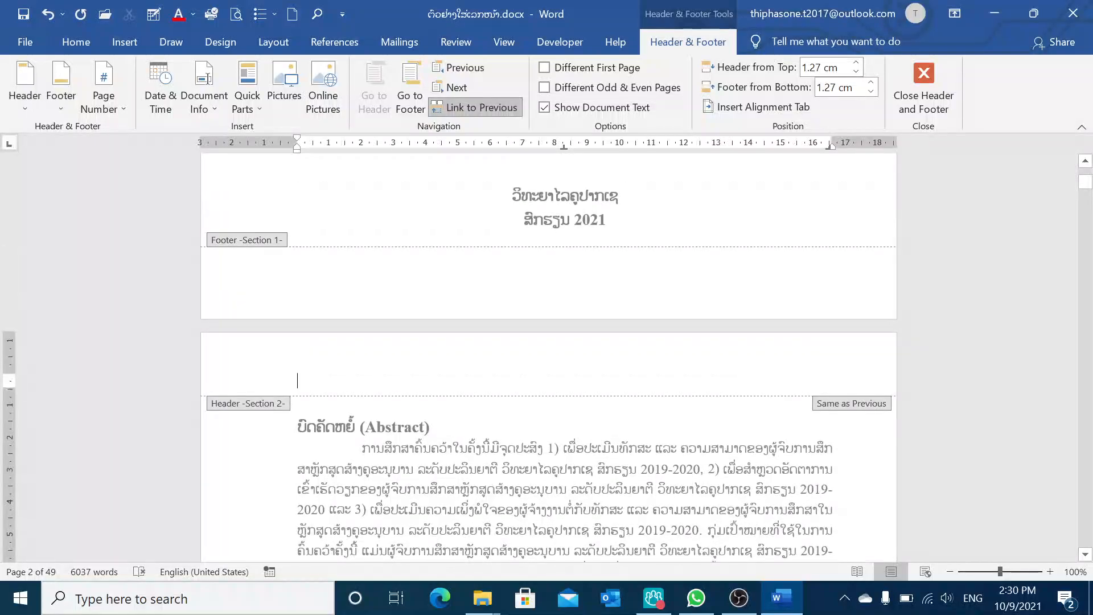
pyautogui.click(484, 106)
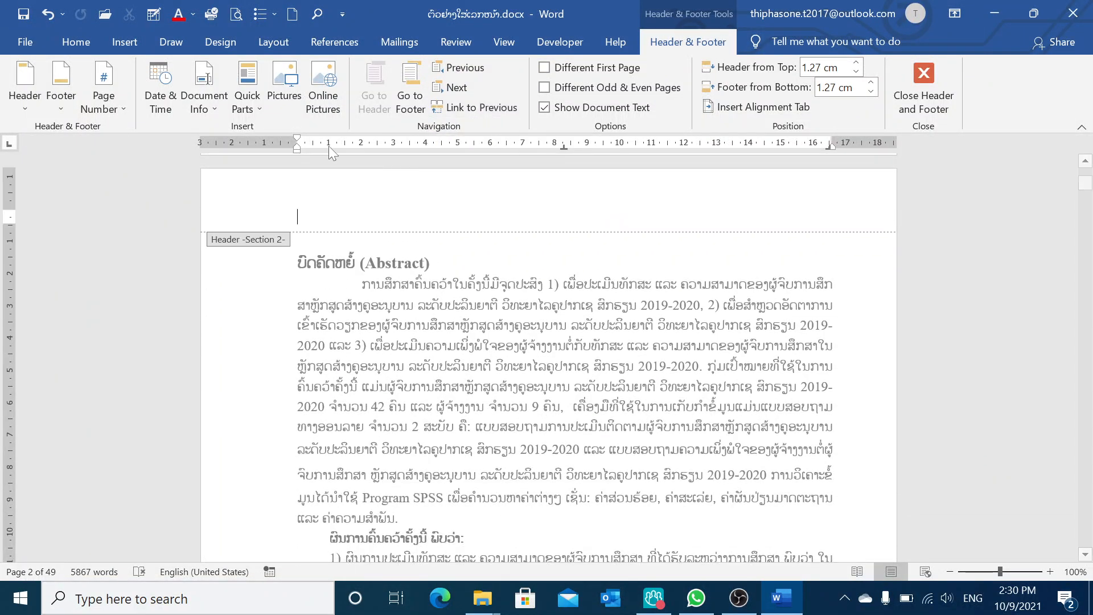
pyautogui.click(113, 112)
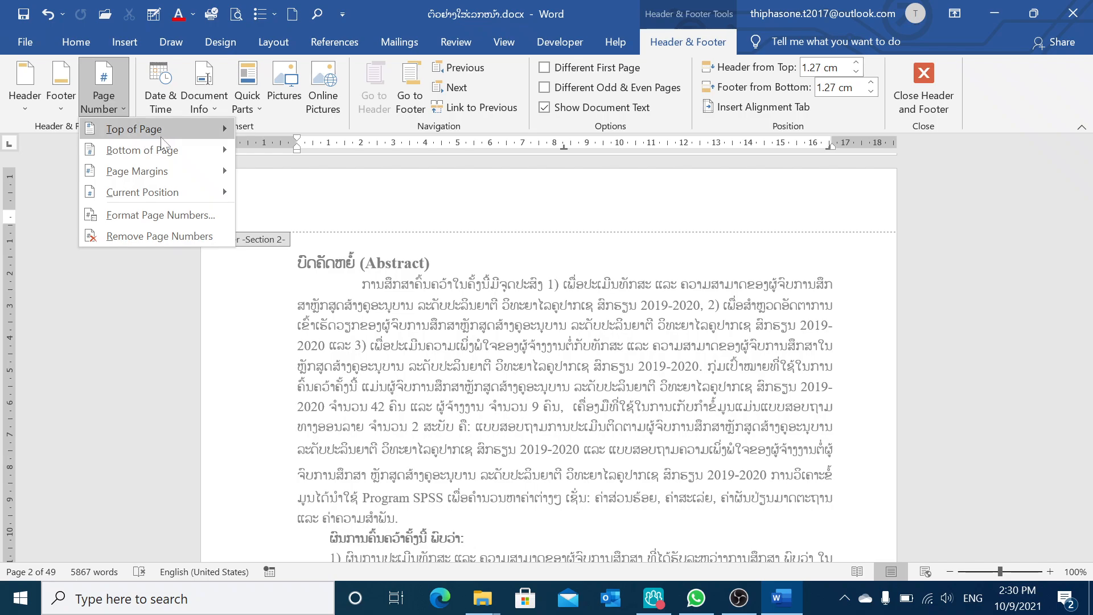
pyautogui.moveTo(163, 140)
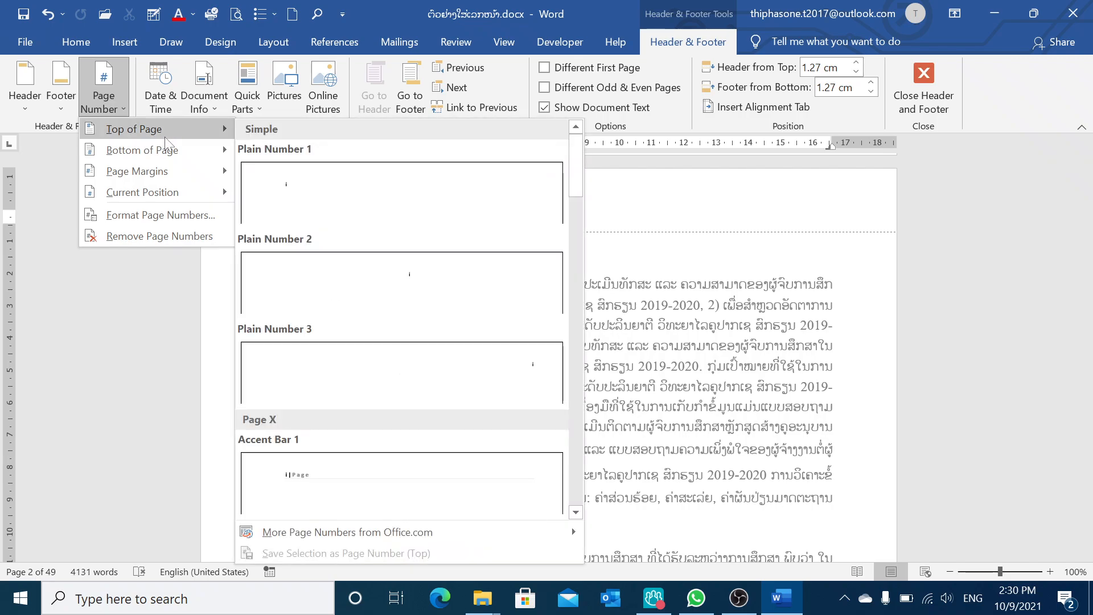
pyautogui.click(528, 373)
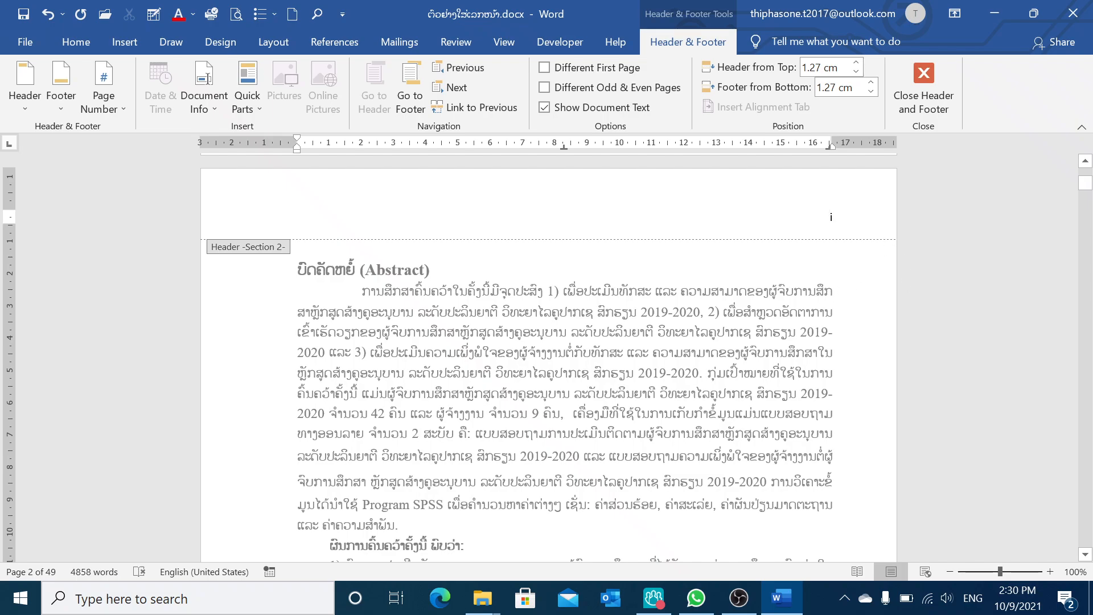
# Scroll through the front-matter pages to check their page numbers, closing the header along the way
pyautogui.scroll(-4, 827, 263)
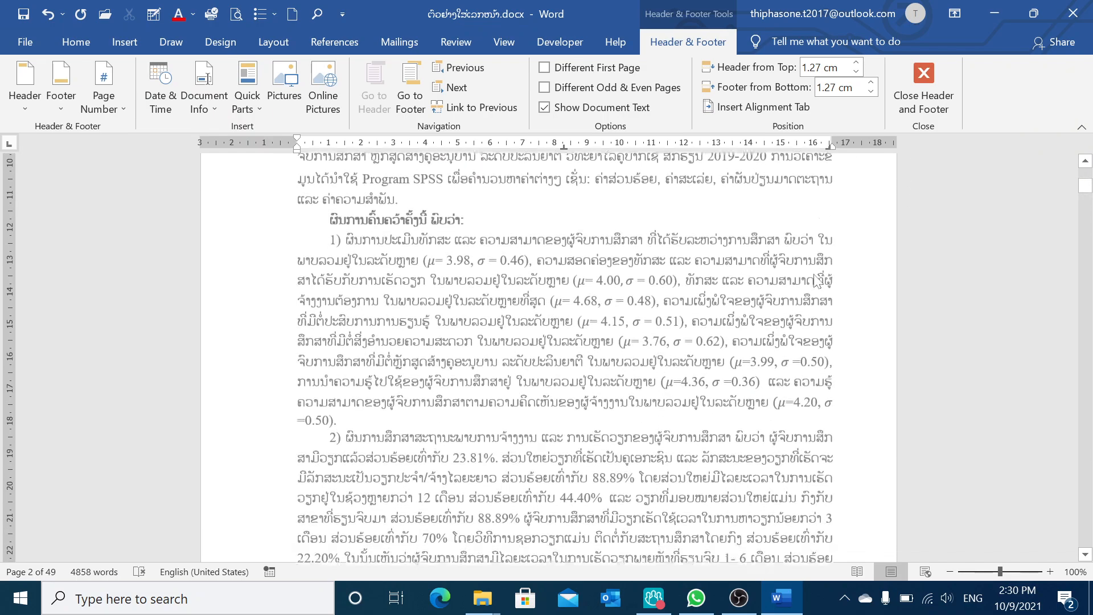
pyautogui.scroll(4, 827, 263)
pyautogui.scroll(2, 827, 263)
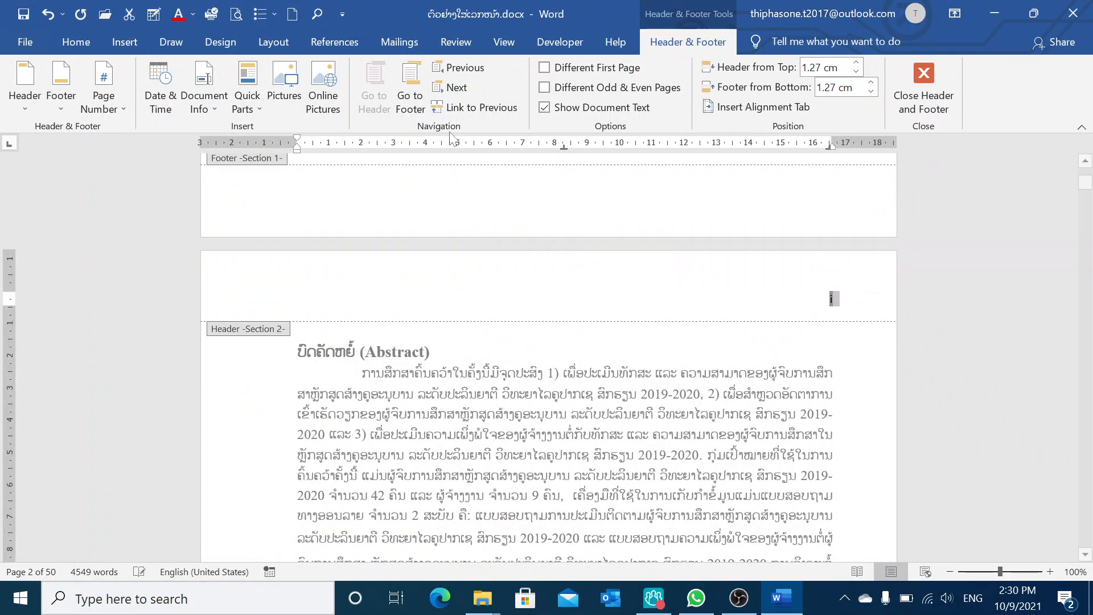
pyautogui.scroll(-10, 825, 370)
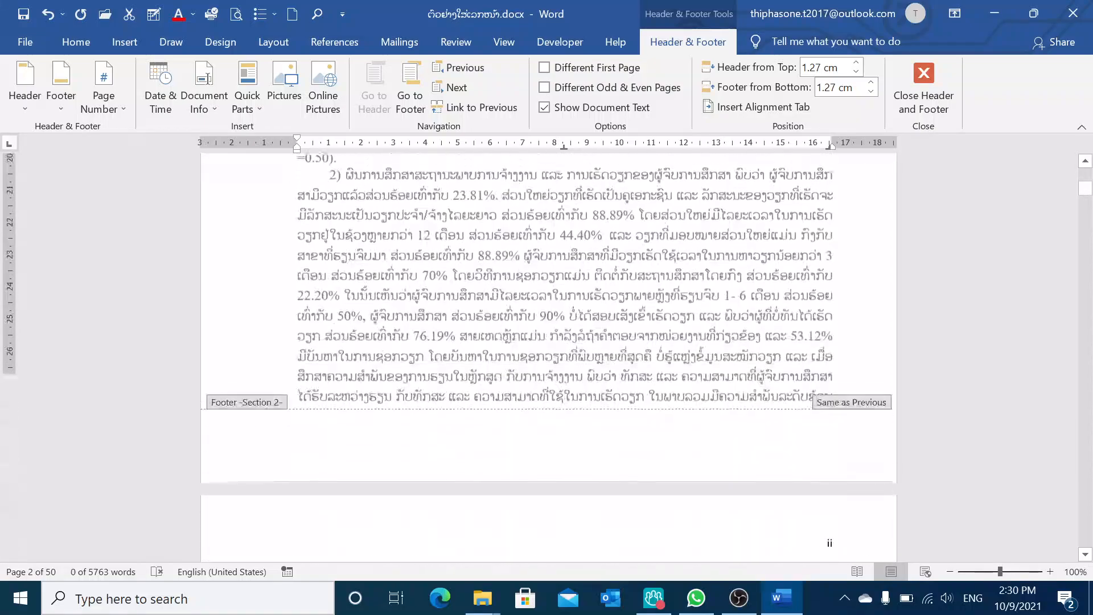
pyautogui.scroll(-6, 827, 369)
pyautogui.scroll(-15, 834, 372)
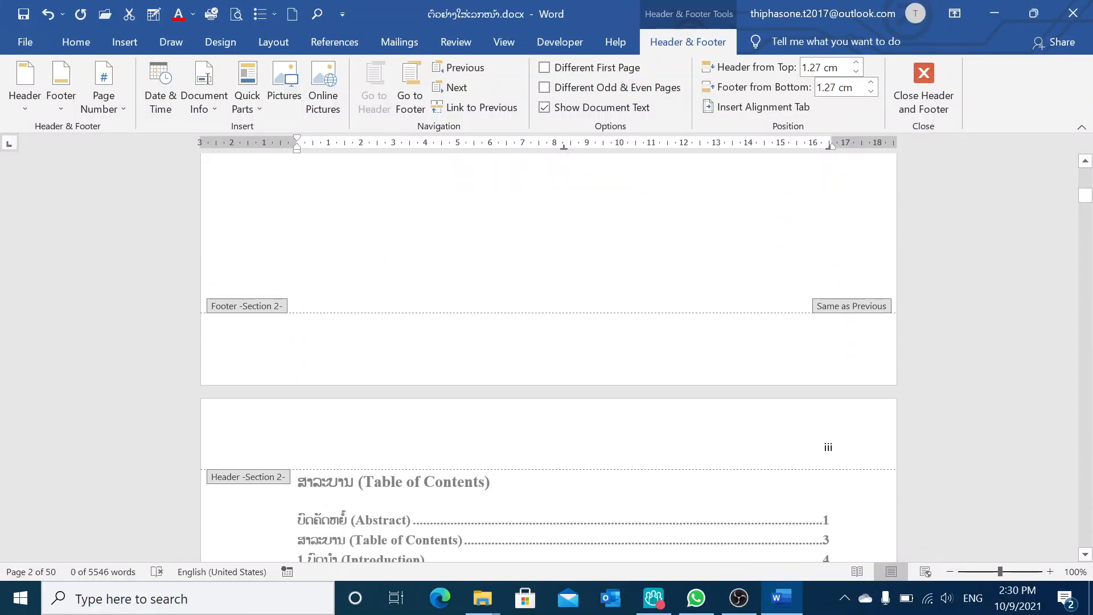
pyautogui.scroll(-3, 834, 373)
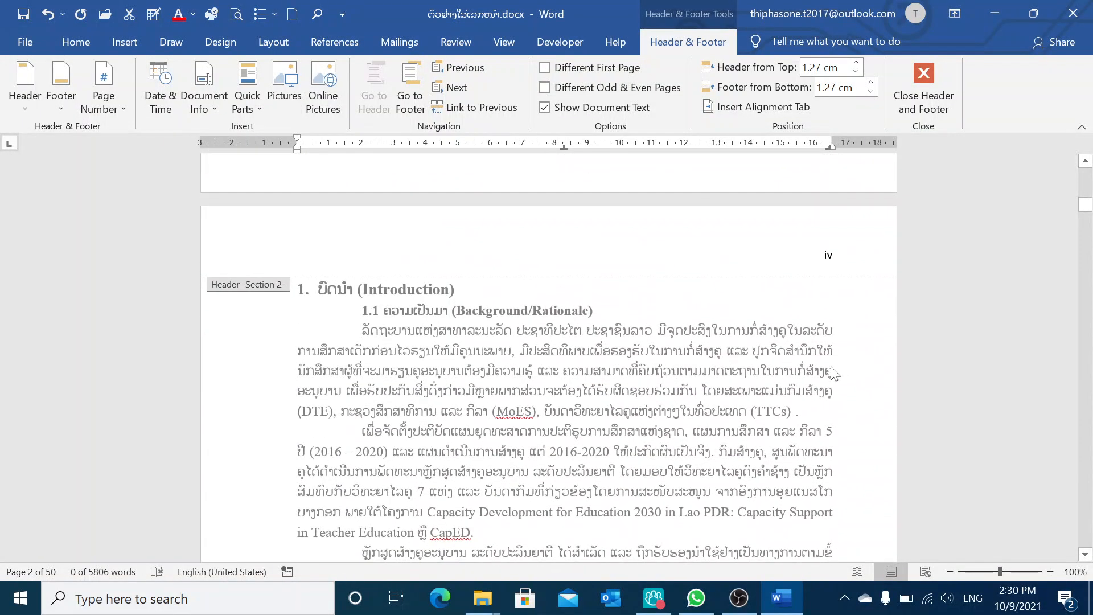
pyautogui.click(924, 80)
pyautogui.scroll(-8, 563, 342)
pyautogui.scroll(-5, 550, 353)
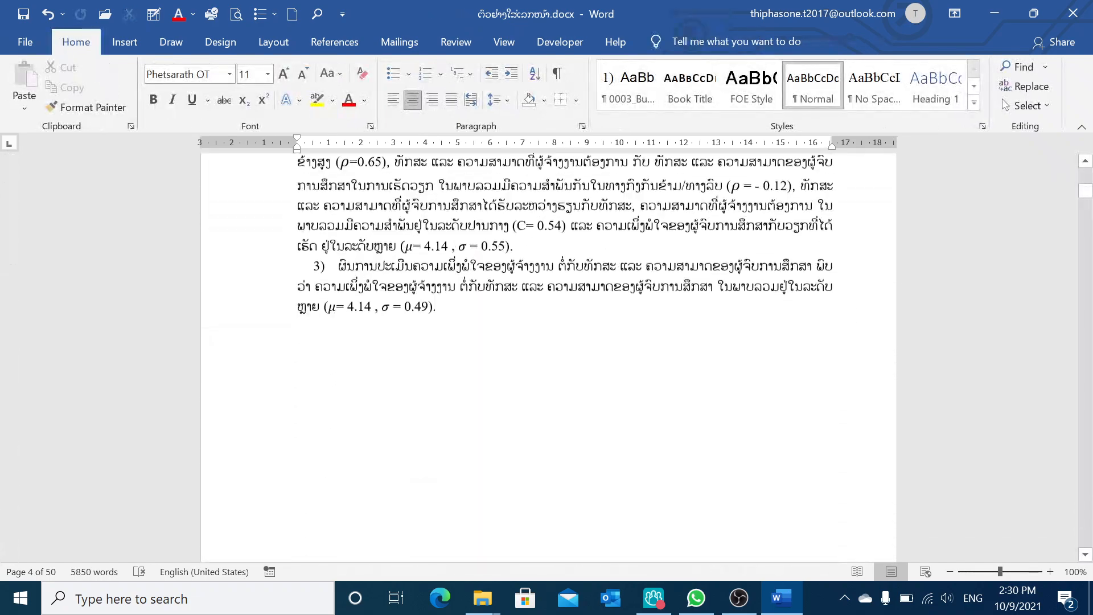
pyautogui.scroll(3, 550, 353)
pyautogui.scroll(-1, 550, 353)
pyautogui.scroll(-20, 837, 455)
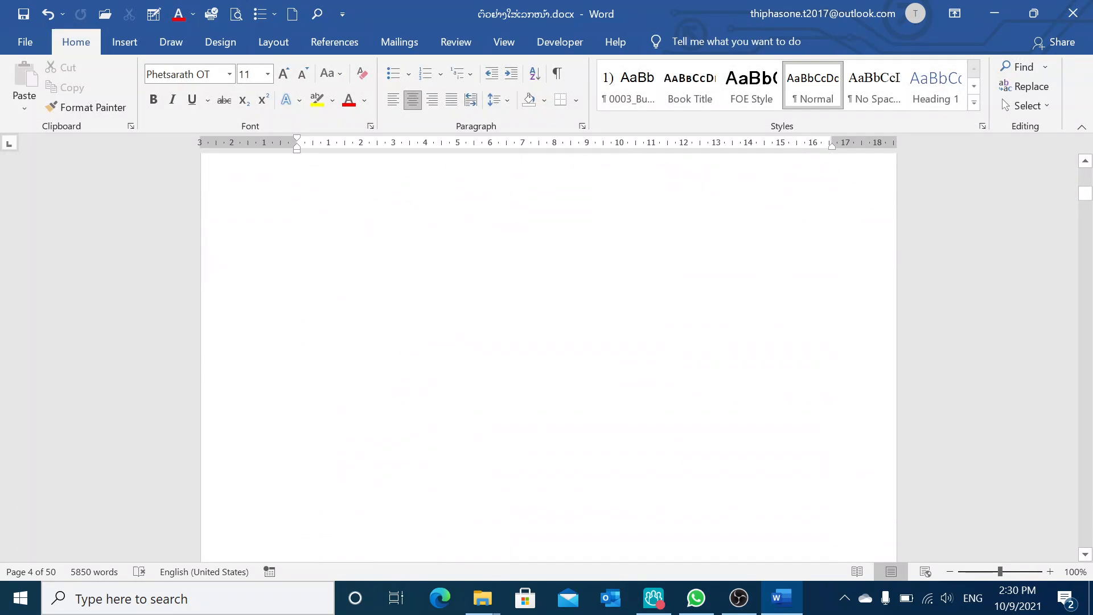
pyautogui.scroll(-1, 836, 455)
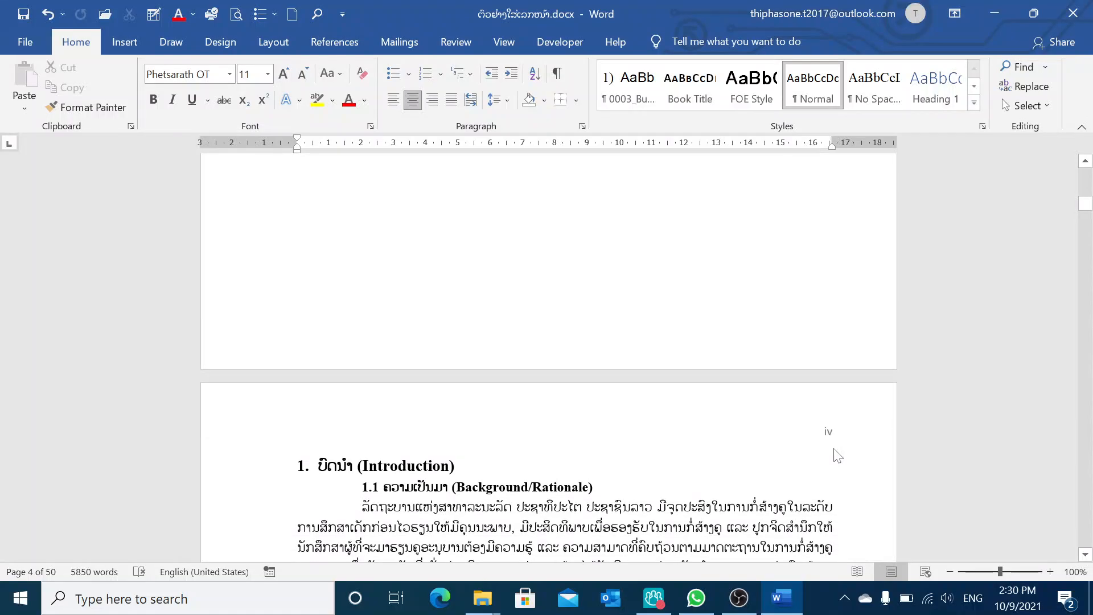
pyautogui.scroll(-3, 834, 450)
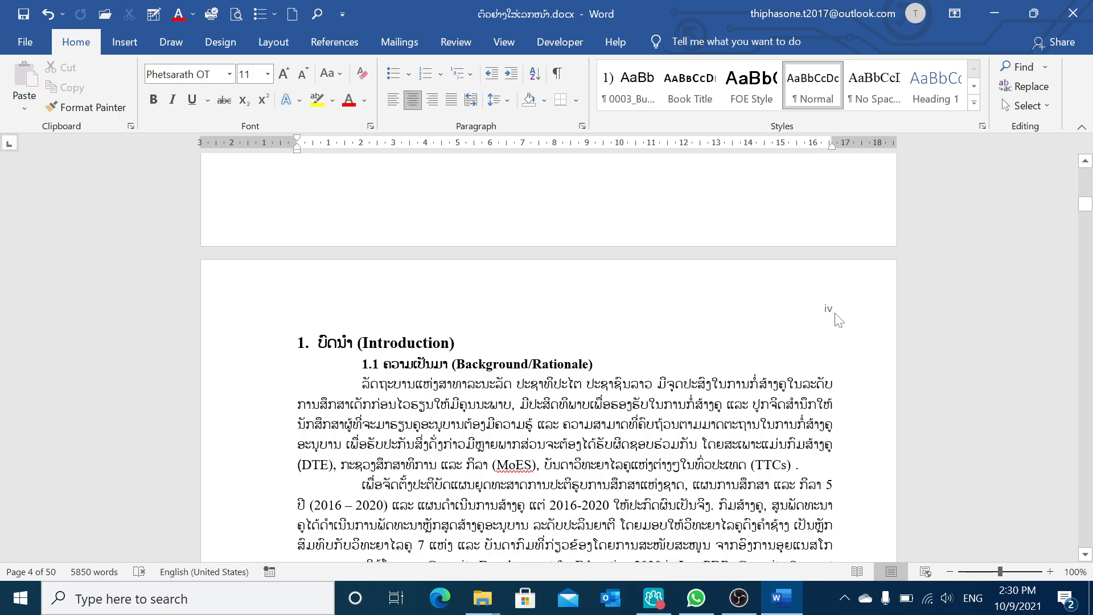
pyautogui.scroll(9, 837, 318)
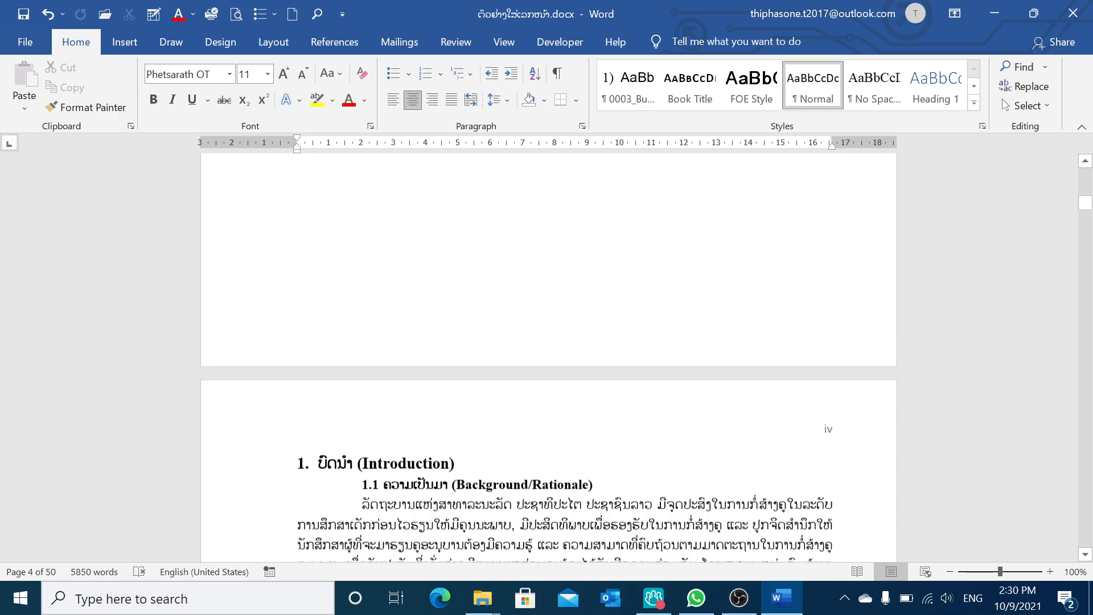
pyautogui.scroll(-5, 837, 319)
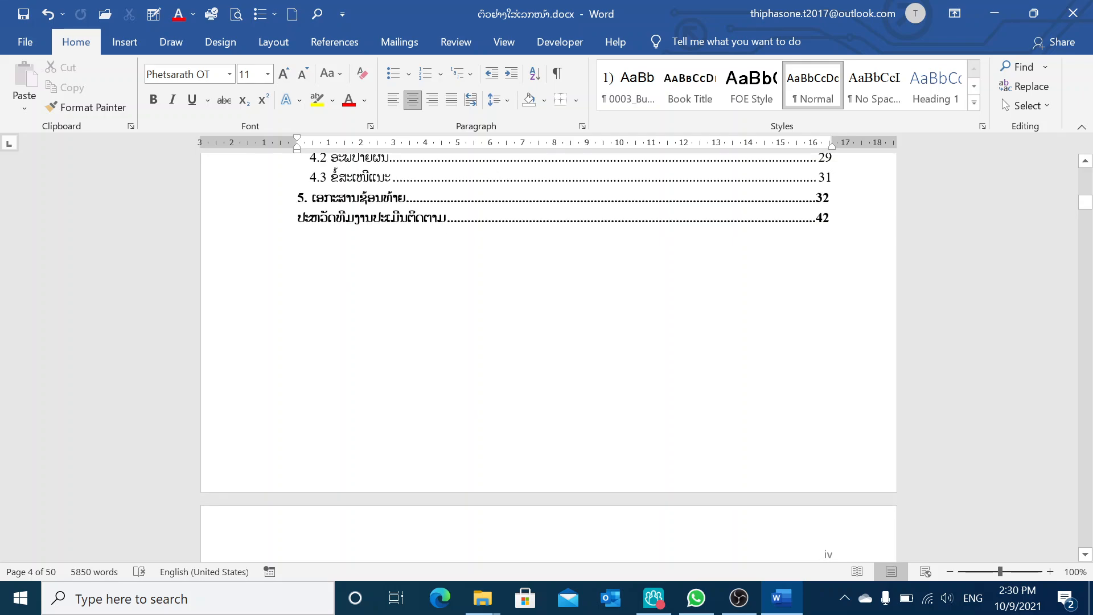
# Insert a next-page section break at the end of the table of contents page
pyautogui.click(772, 270)
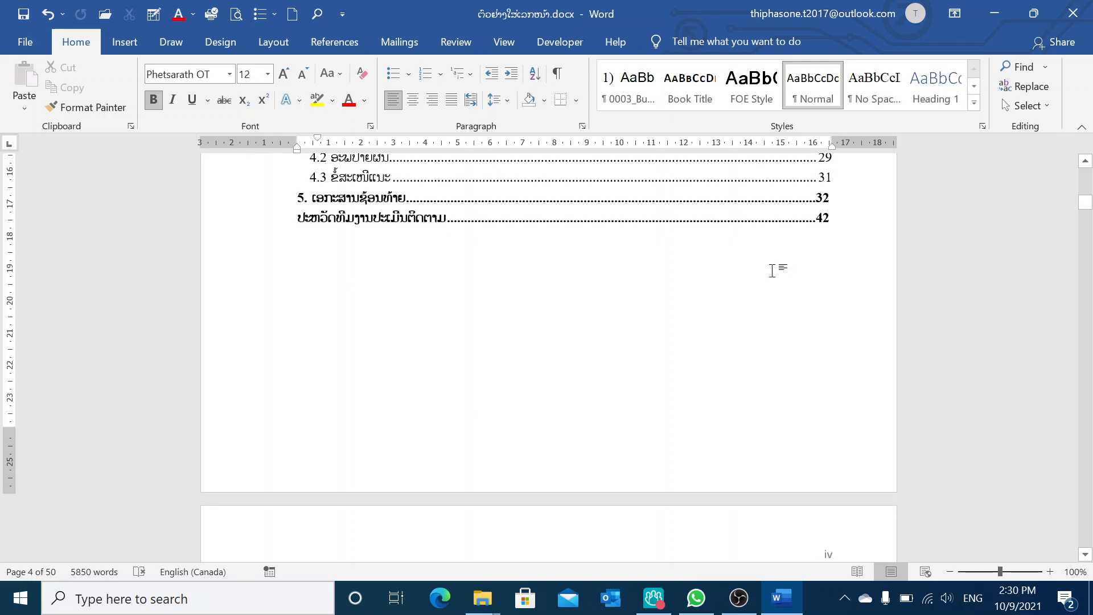
pyautogui.scroll(8, 772, 270)
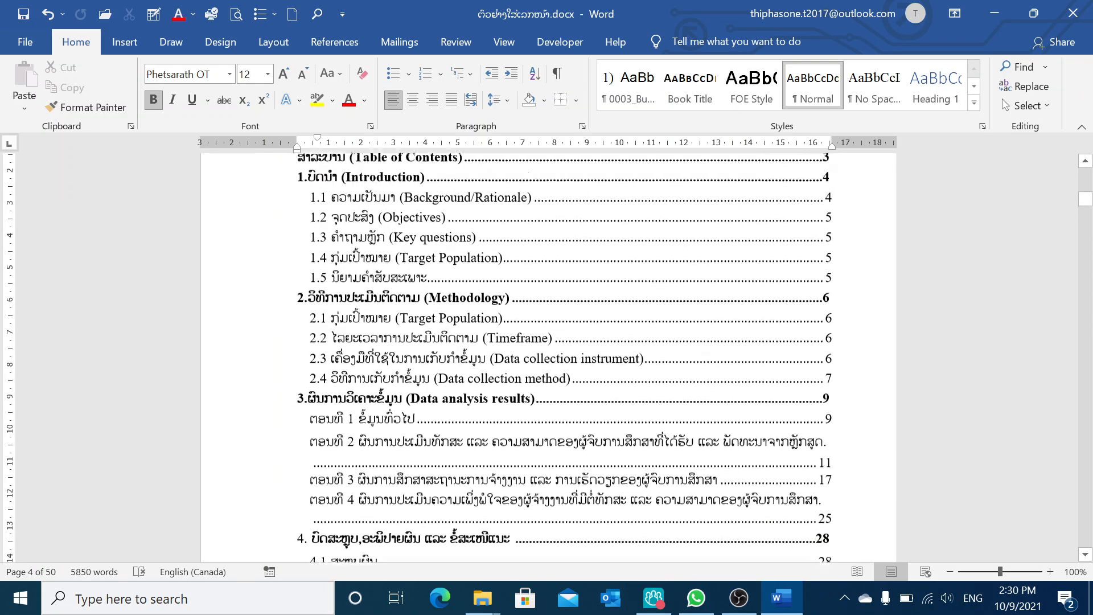
pyautogui.scroll(-8, 548, 353)
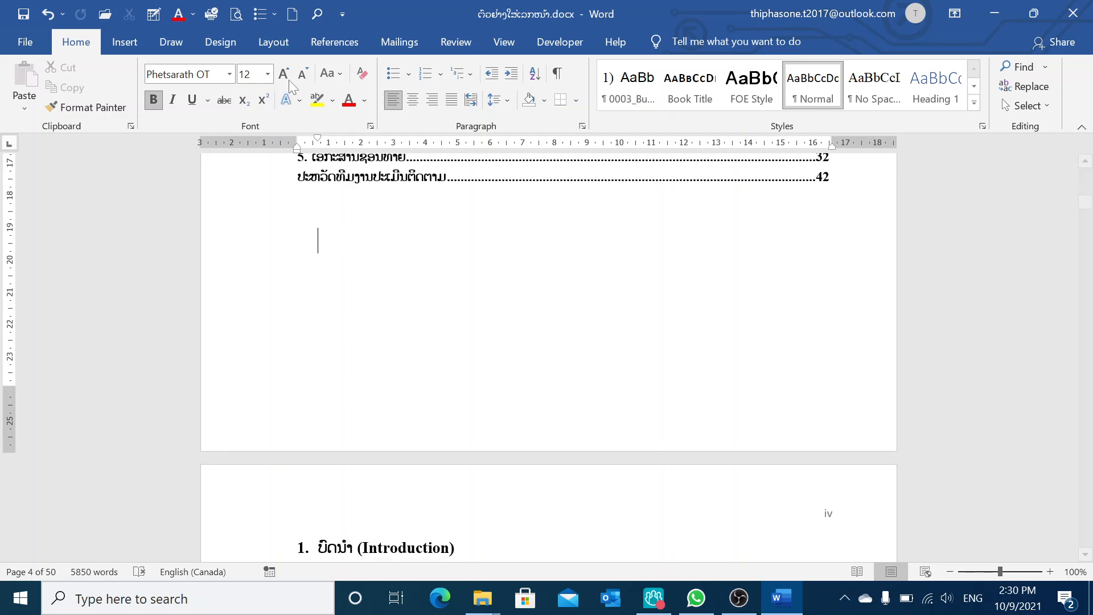
pyautogui.click(274, 42)
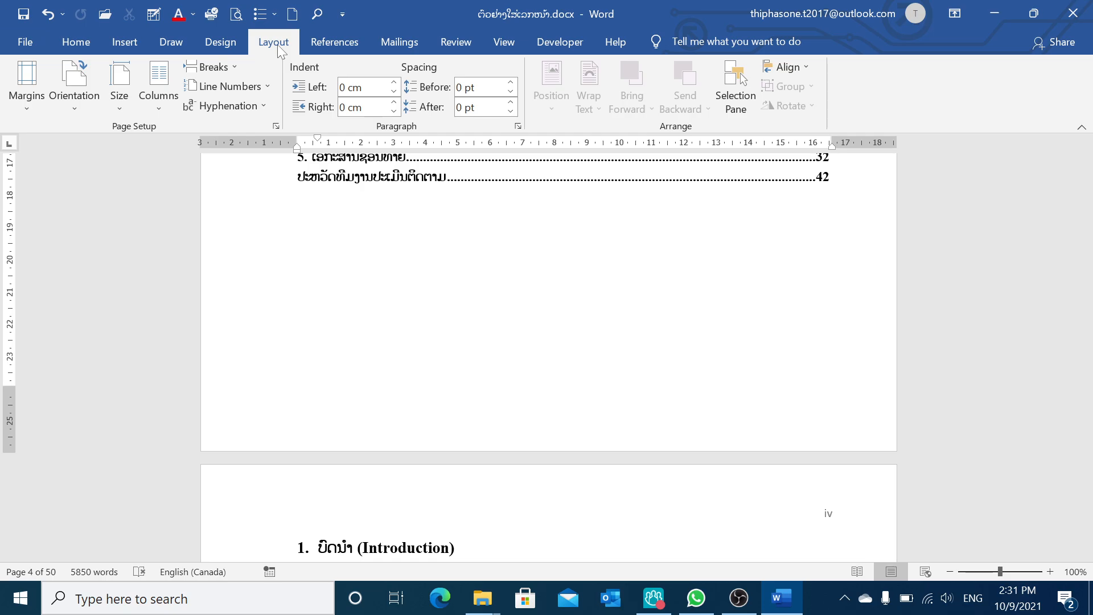
pyautogui.click(236, 67)
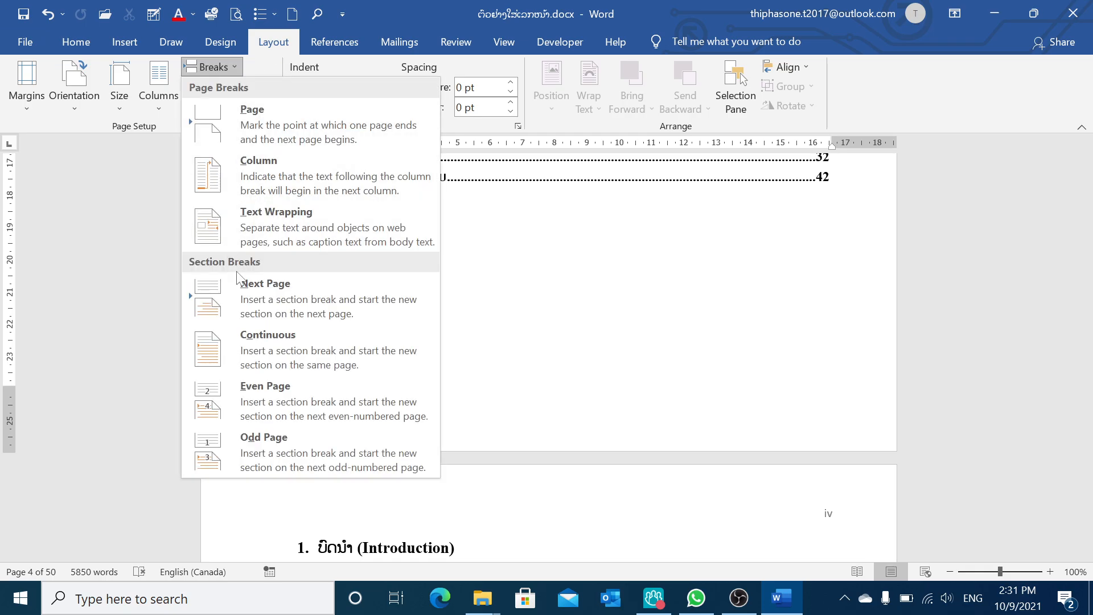
pyautogui.click(278, 297)
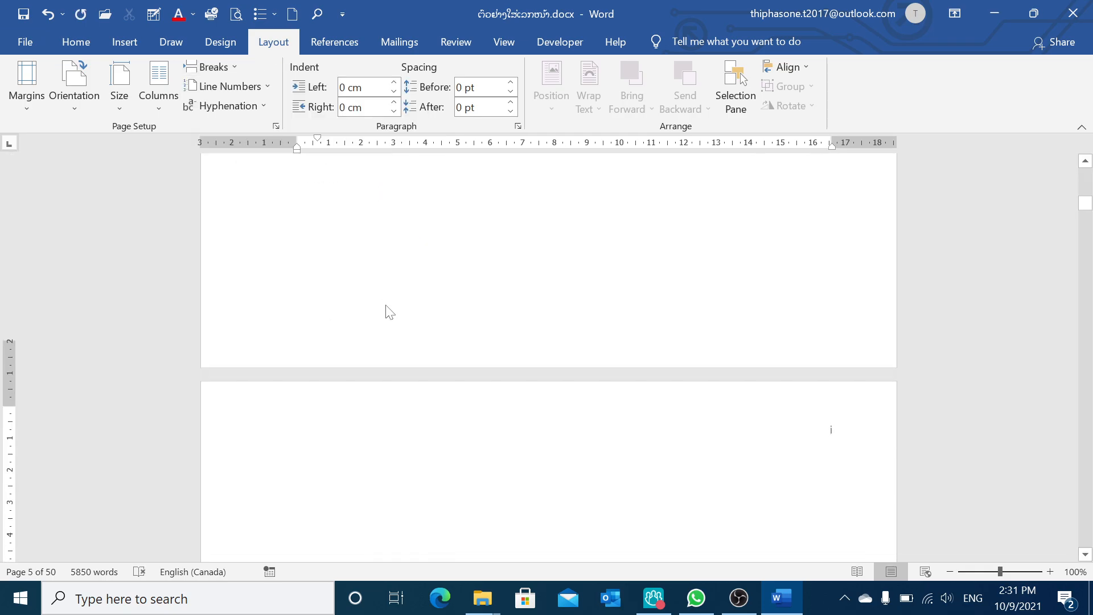
# Open the Introduction page header and insert a Plain Number 3 page number at the top of the page
pyautogui.scroll(-1, 385, 312)
pyautogui.doubleClick(352, 403)
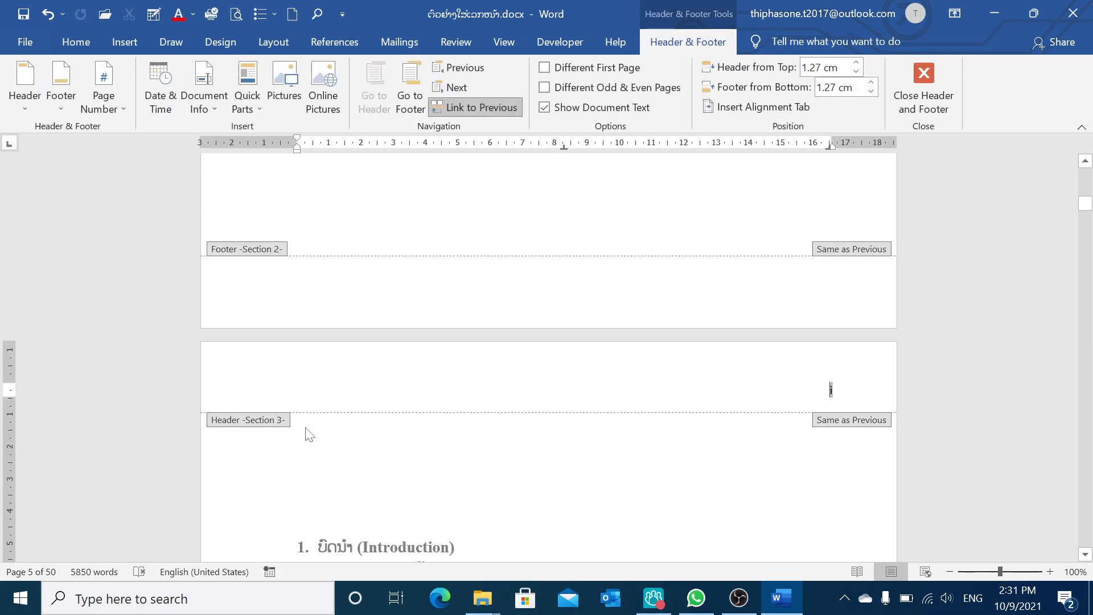
pyautogui.click(119, 110)
pyautogui.moveTo(118, 126)
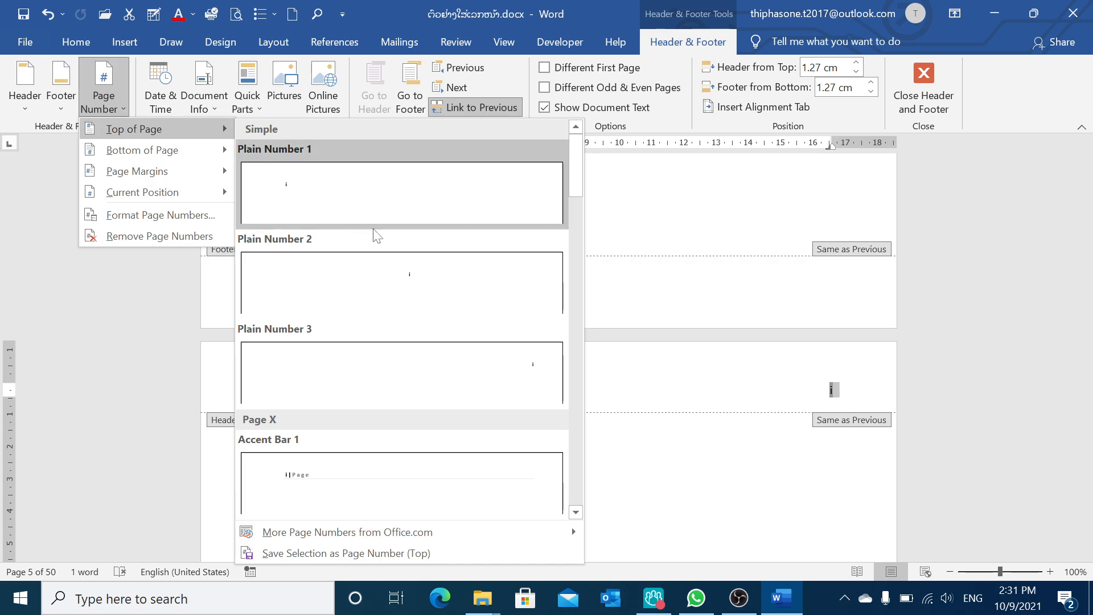
pyautogui.click(540, 376)
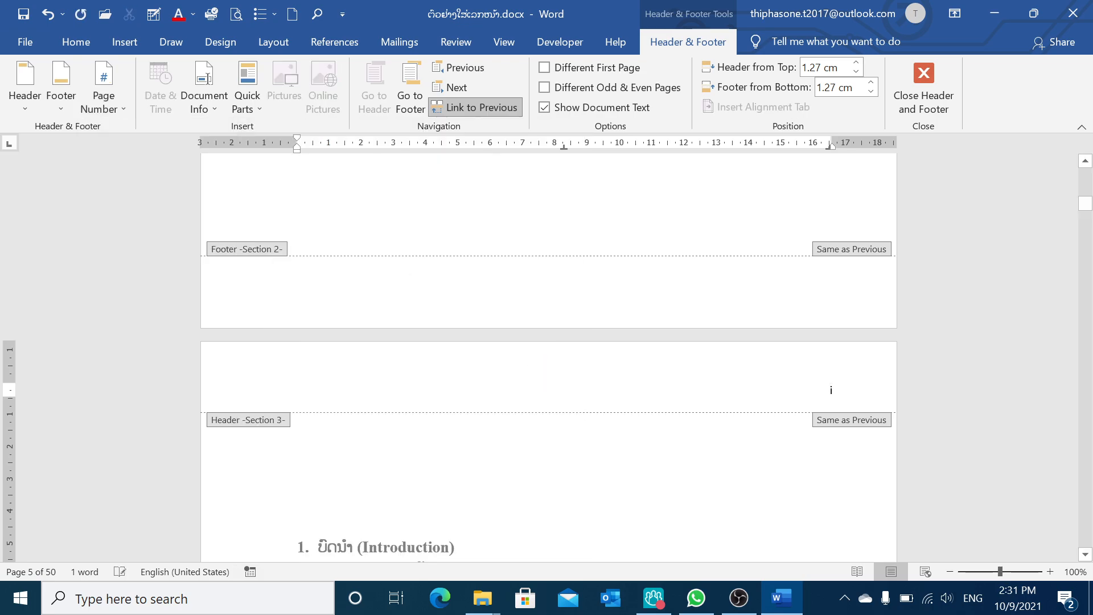
# Set the Introduction section's page number format to 1, 2, 3, starting at 1
pyautogui.doubleClick(832, 390)
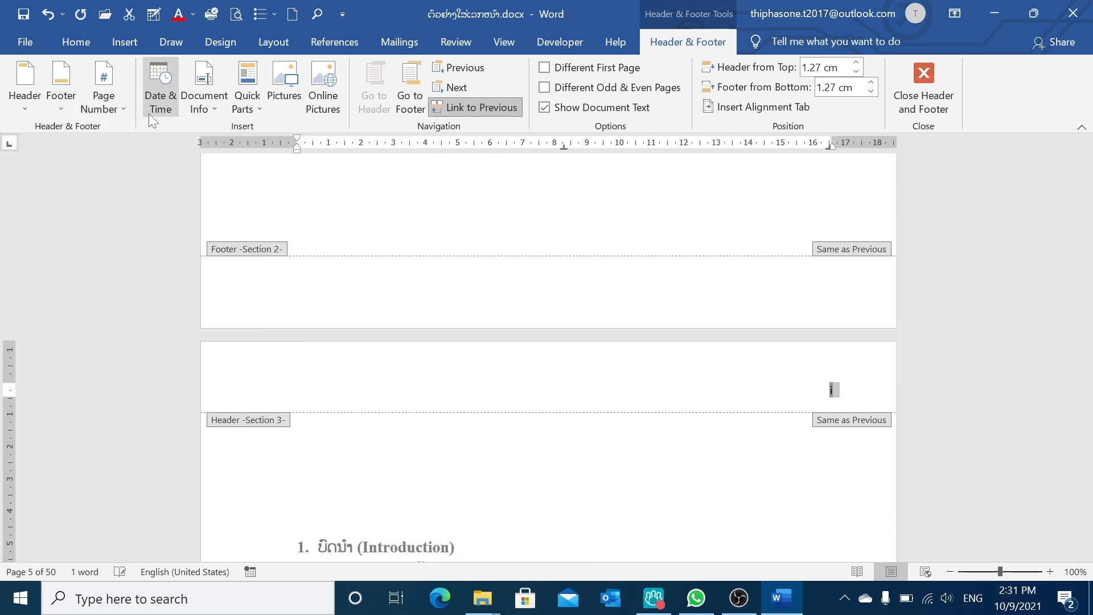
pyautogui.click(128, 103)
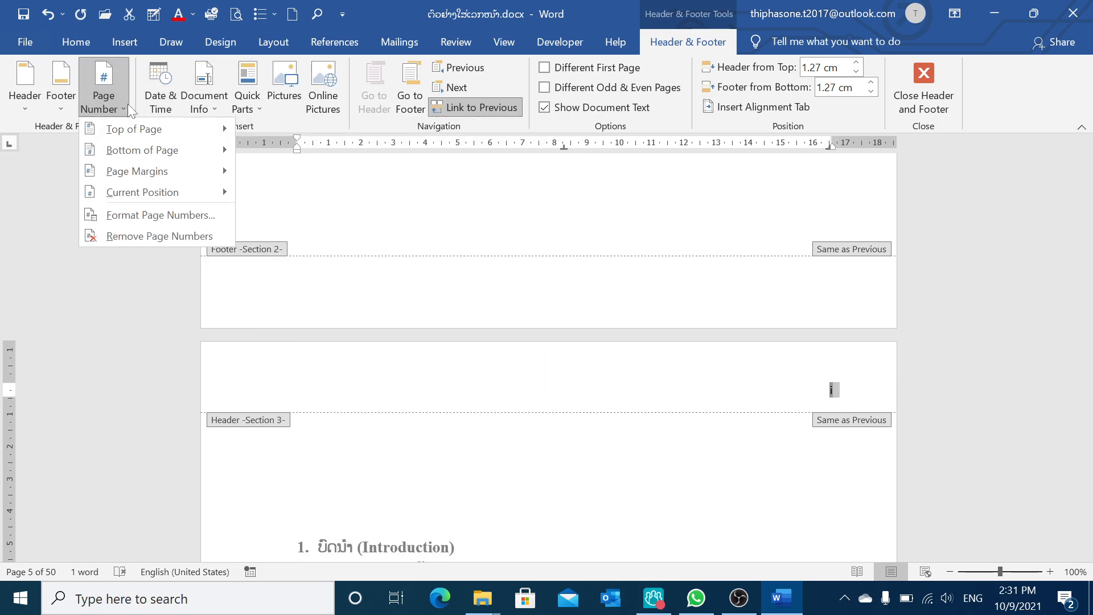
pyautogui.click(158, 215)
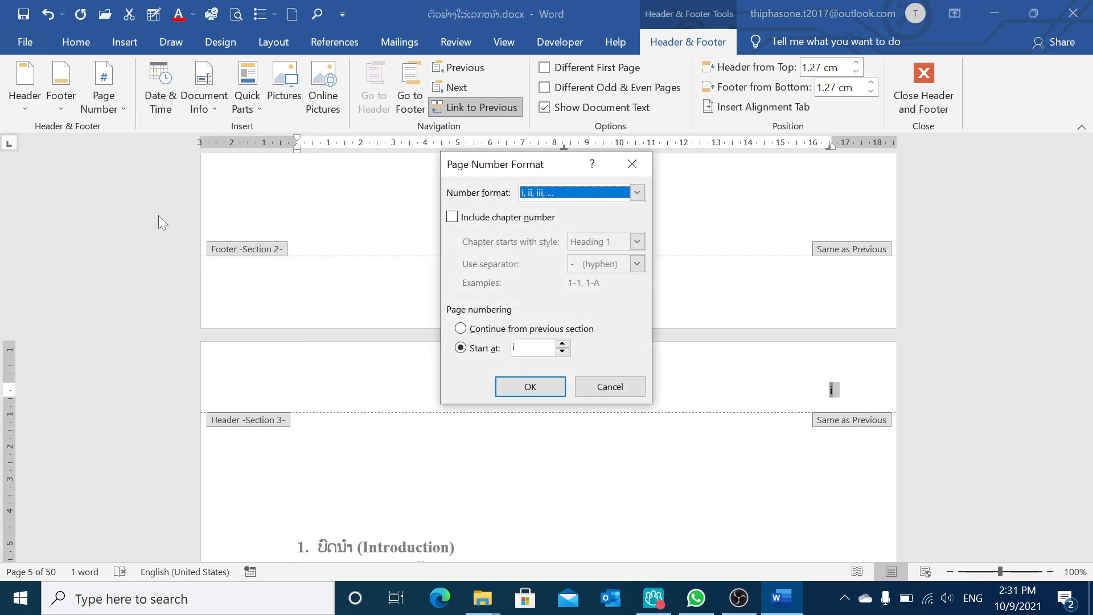
pyautogui.click(637, 193)
pyautogui.click(547, 205)
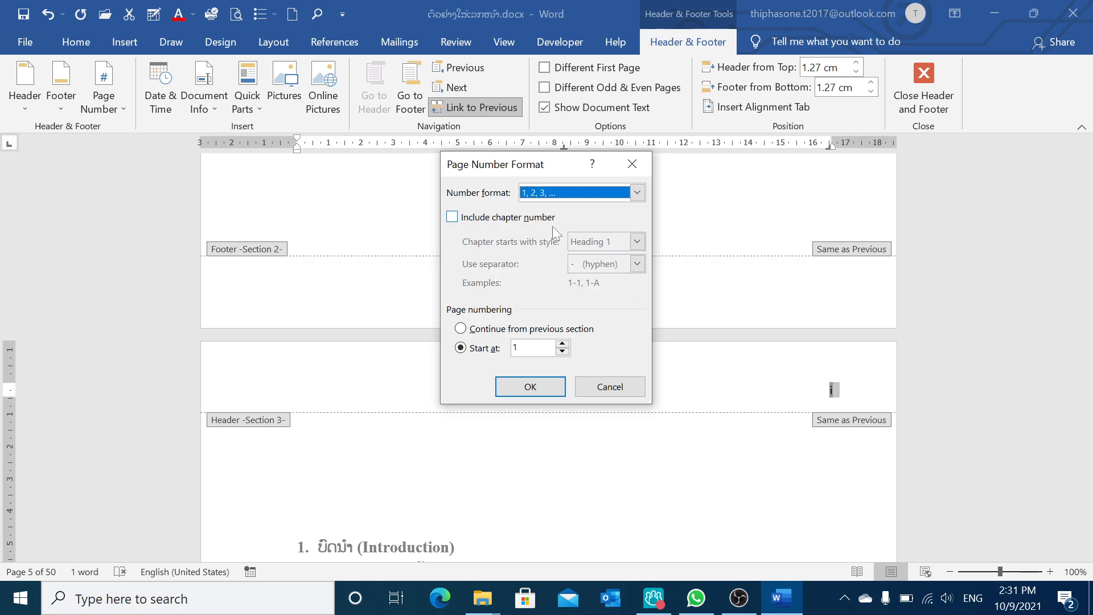
pyautogui.click(531, 386)
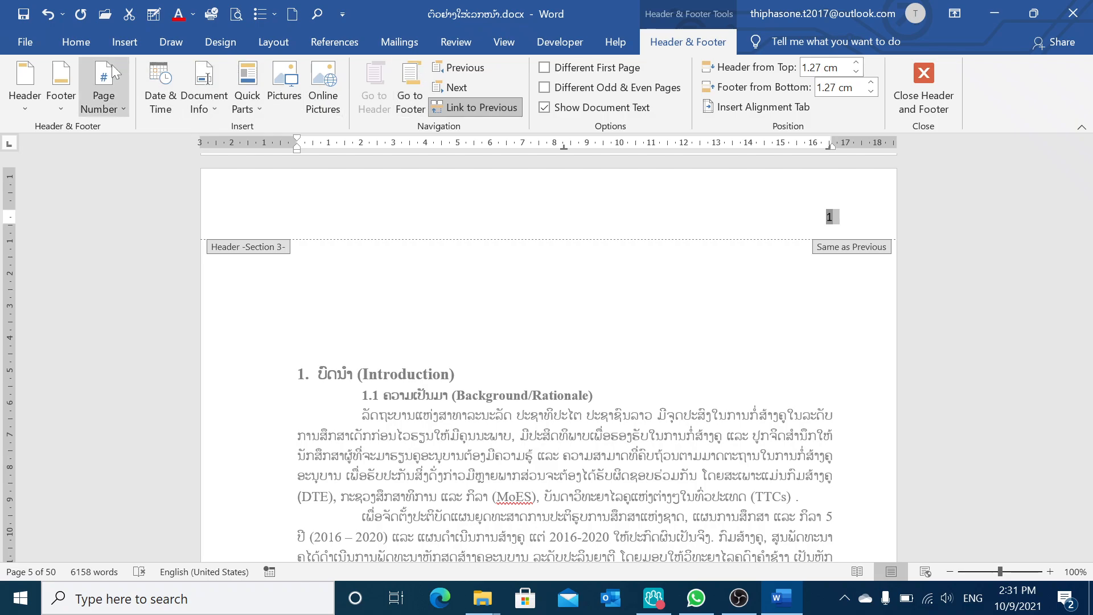
# Format the Introduction page number in Times New Roman at size 12
pyautogui.click(76, 41)
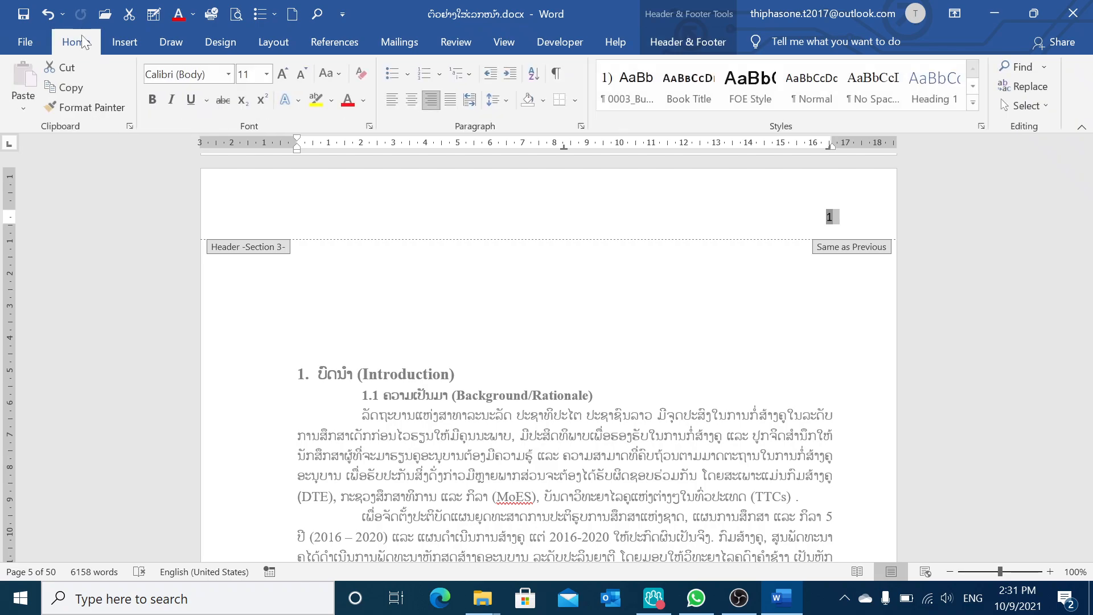
pyautogui.click(282, 78)
pyautogui.click(231, 79)
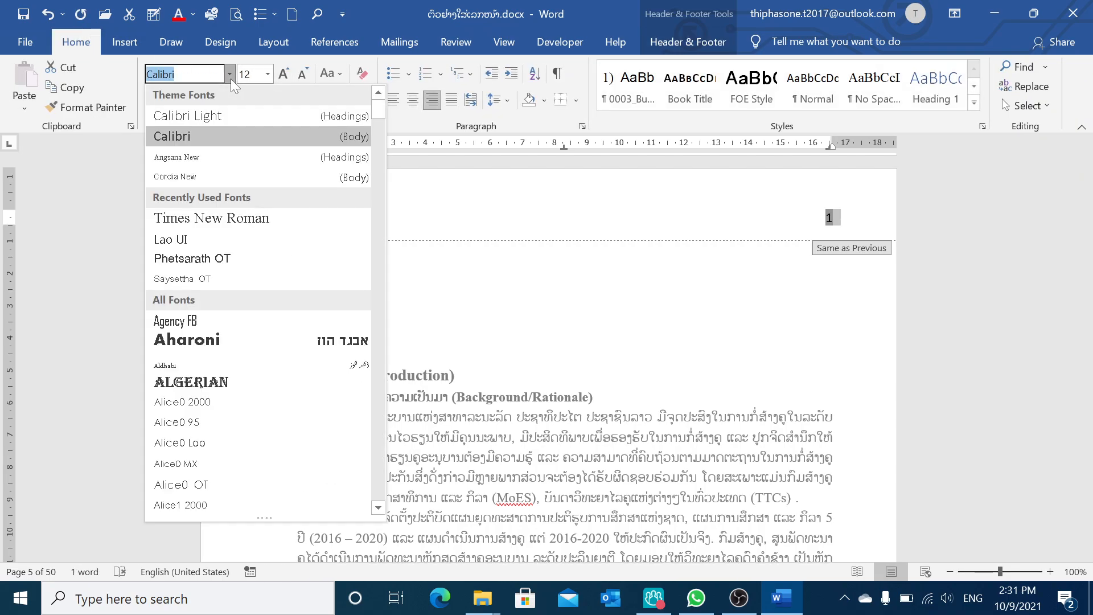
pyautogui.click(246, 214)
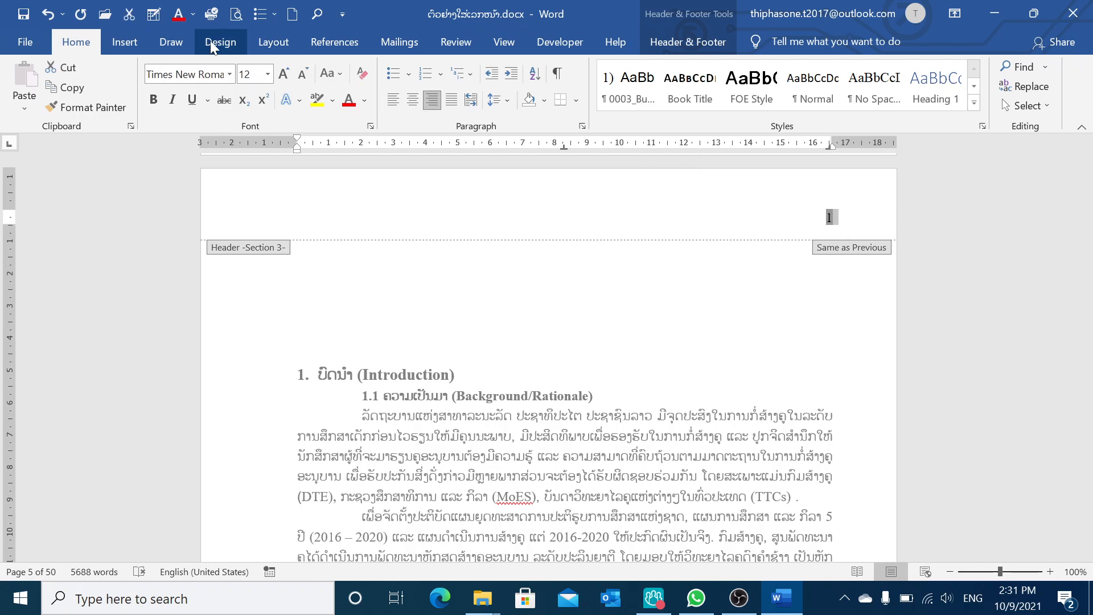
# Leave the header and delete the blank lines above the Introduction heading
pyautogui.click(274, 42)
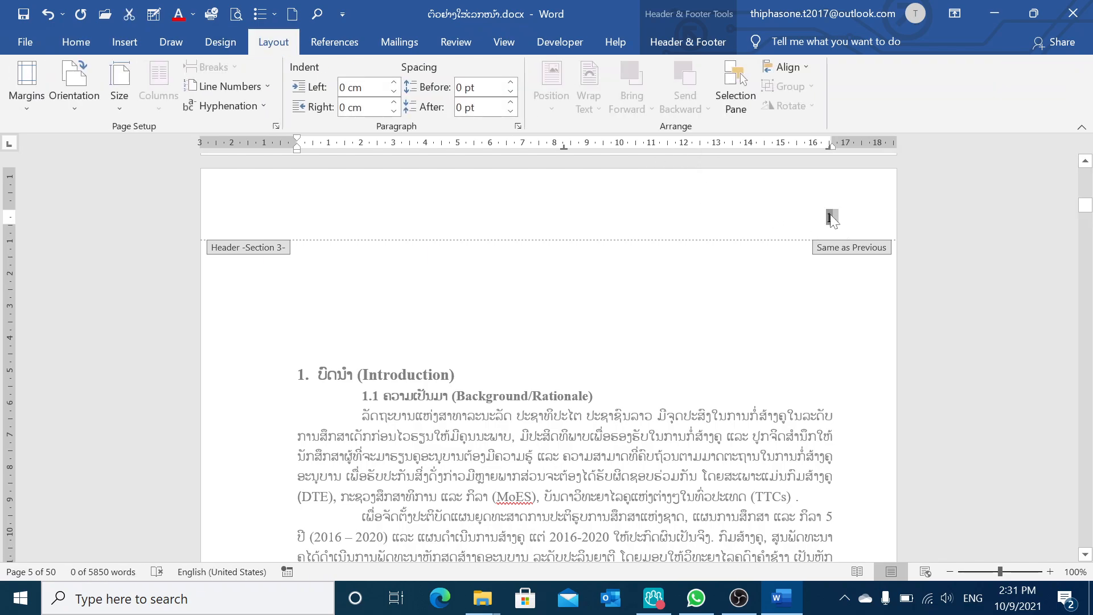
pyautogui.click(830, 219)
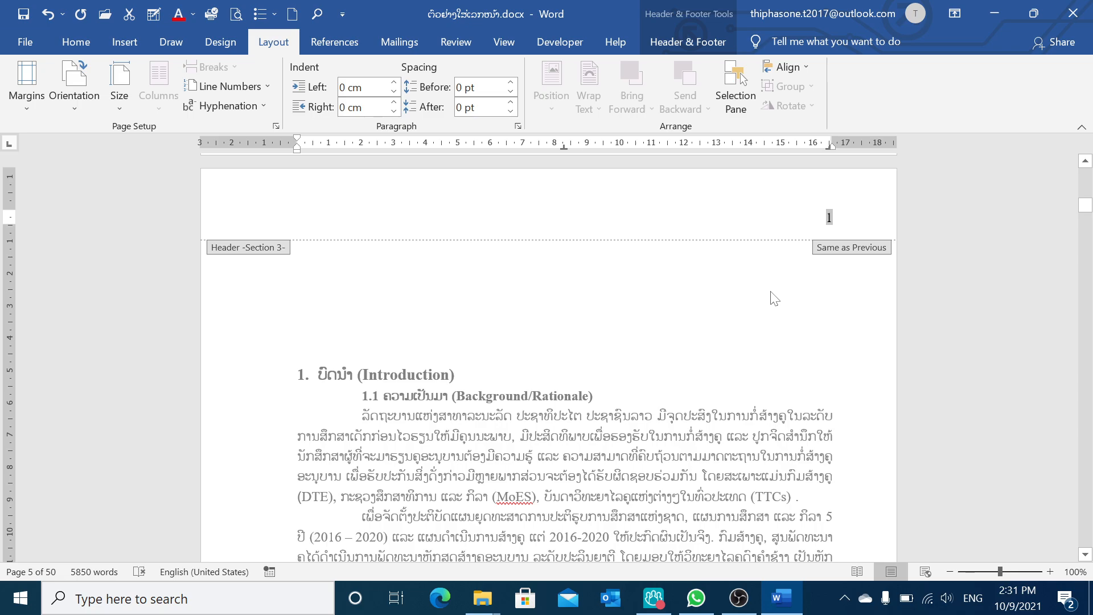
pyautogui.doubleClick(798, 291)
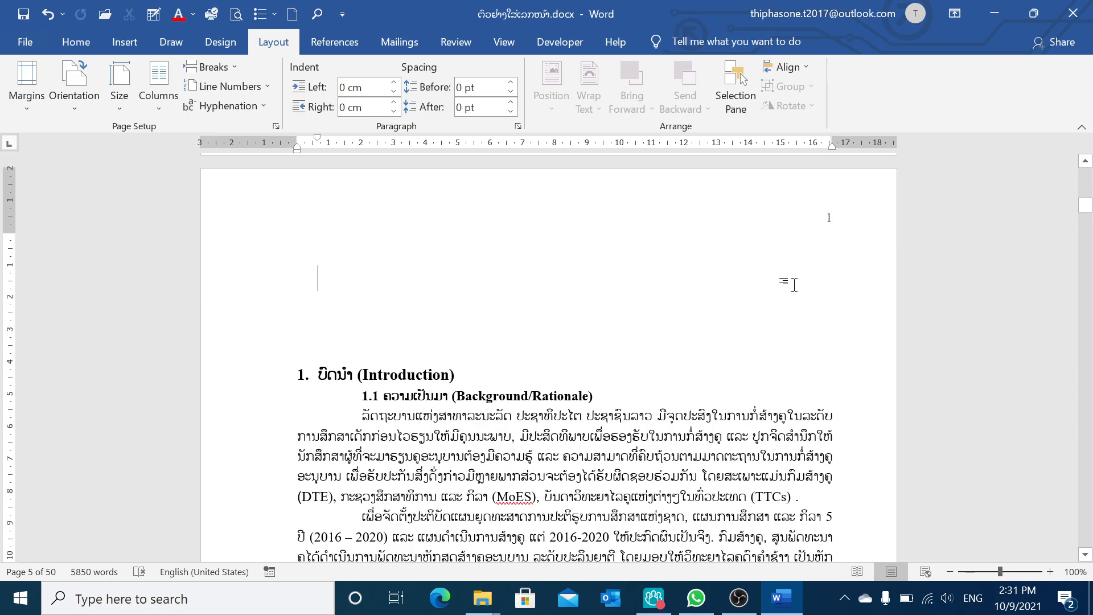
pyautogui.press('BackSpace')
pyautogui.press('BackSpace')
pyautogui.press('BackSpace')
pyautogui.press('BackSpace')
pyautogui.press('BackSpace')
pyautogui.press('BackSpace')
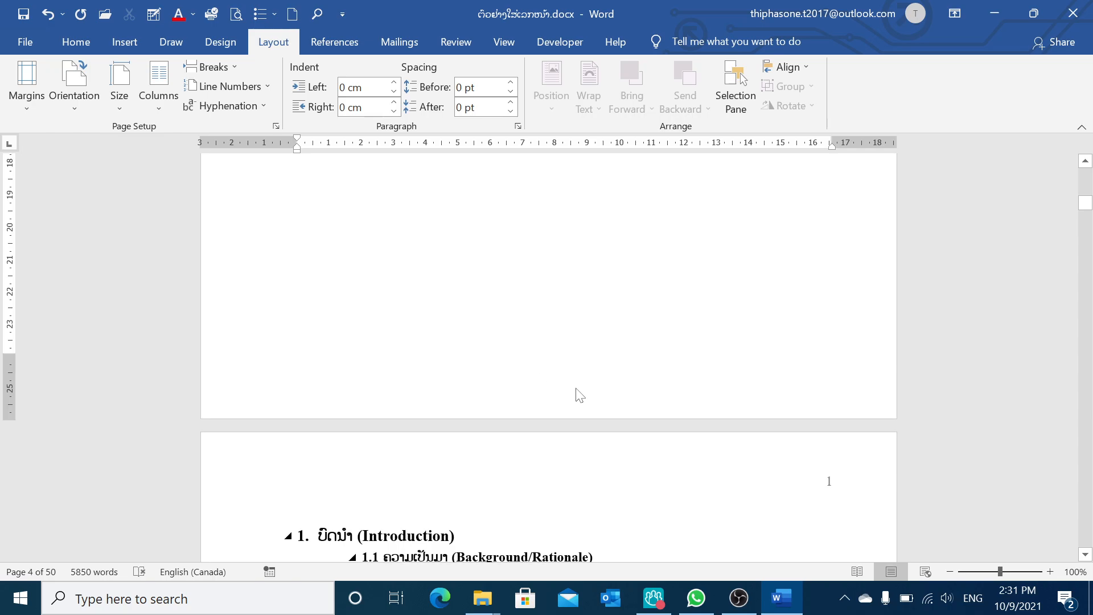
# Unlink the Introduction section header from the previous section and close the header
pyautogui.doubleClick(829, 479)
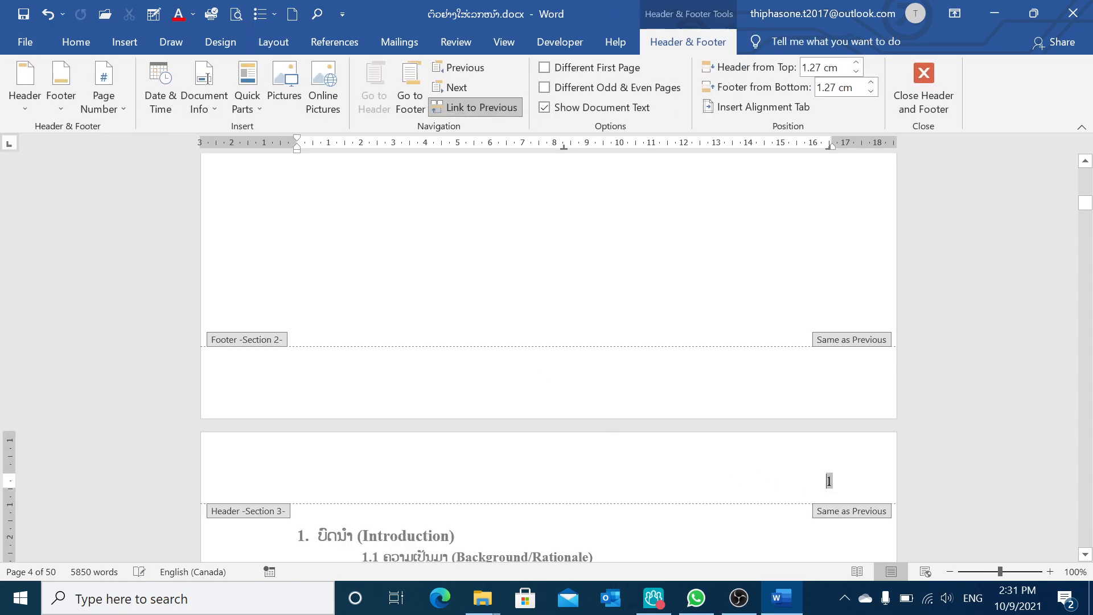
pyautogui.click(472, 107)
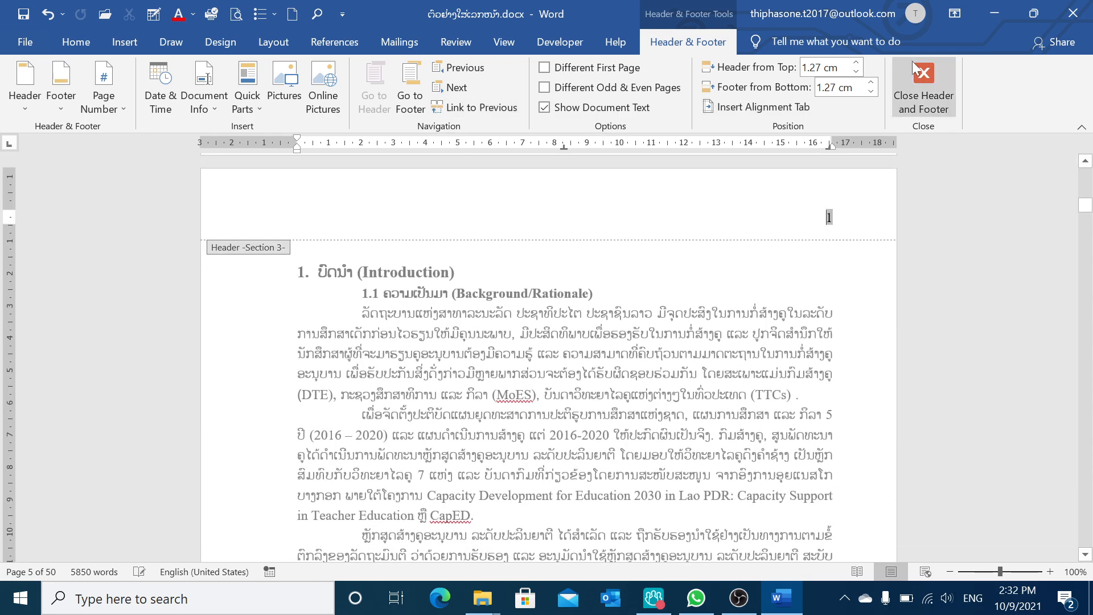
pyautogui.click(920, 79)
# Scroll through the table of contents and chapter pages to check their page numbers
pyautogui.scroll(20, 758, 393)
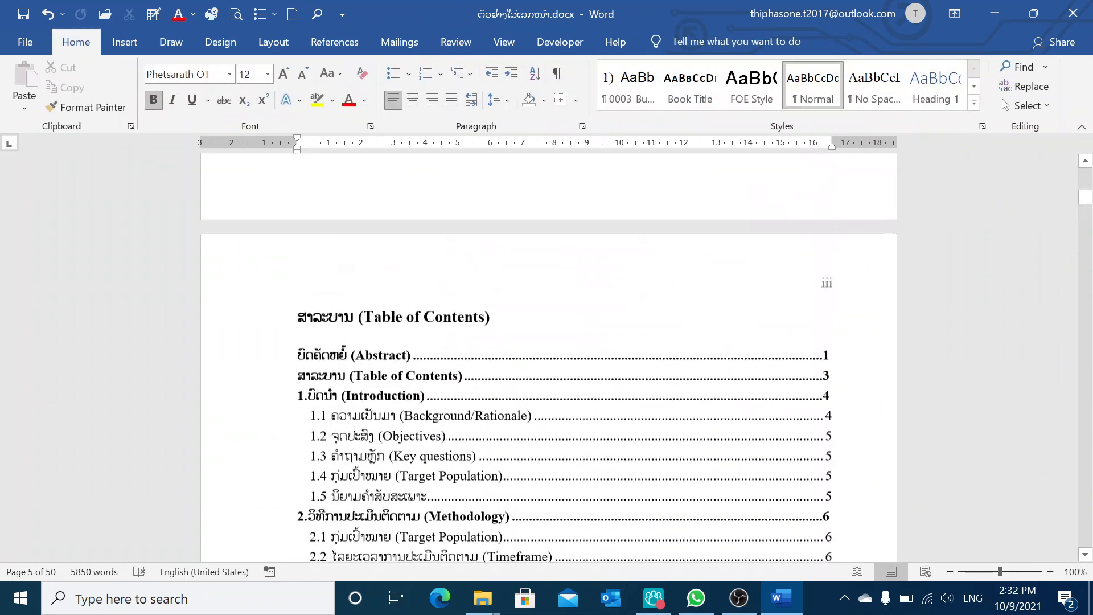
pyautogui.scroll(-10, 781, 466)
pyautogui.scroll(-15, 781, 467)
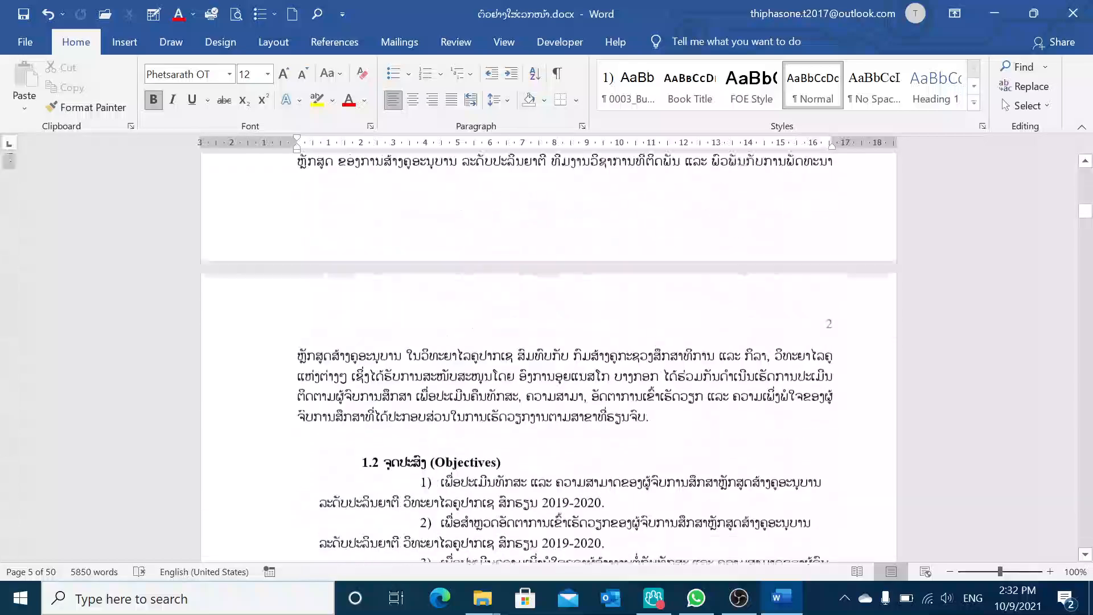
pyautogui.scroll(-15, 809, 472)
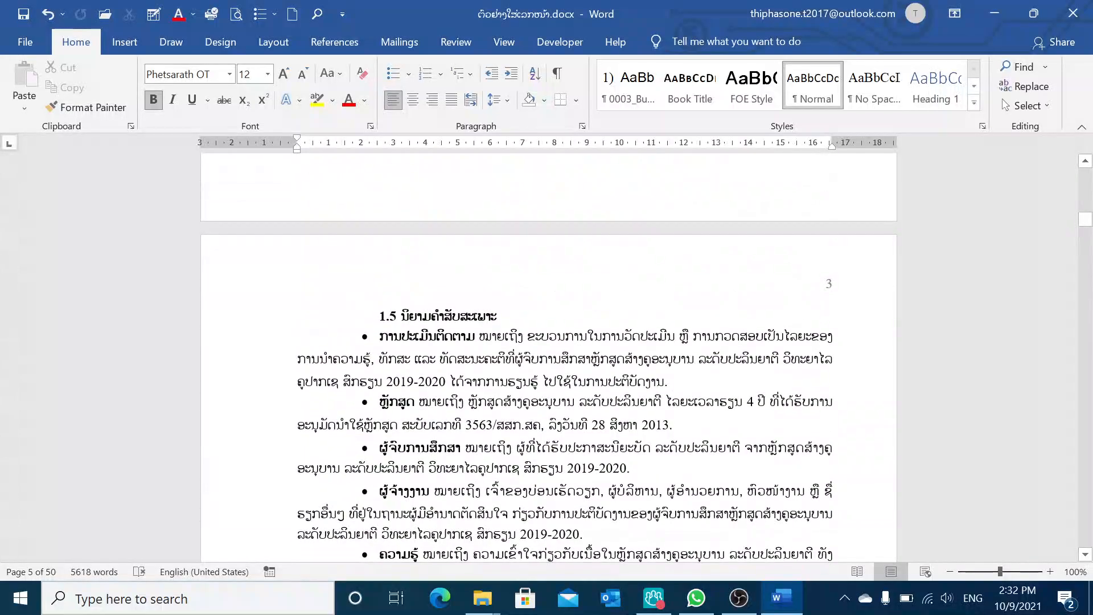
pyautogui.scroll(-3, 817, 479)
pyautogui.scroll(5, 817, 478)
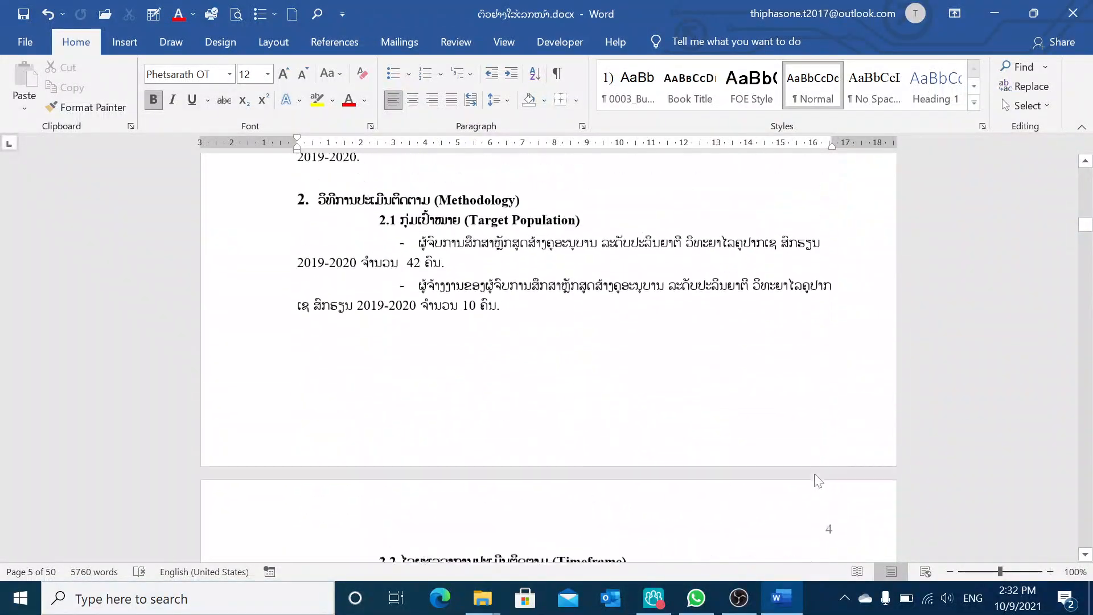